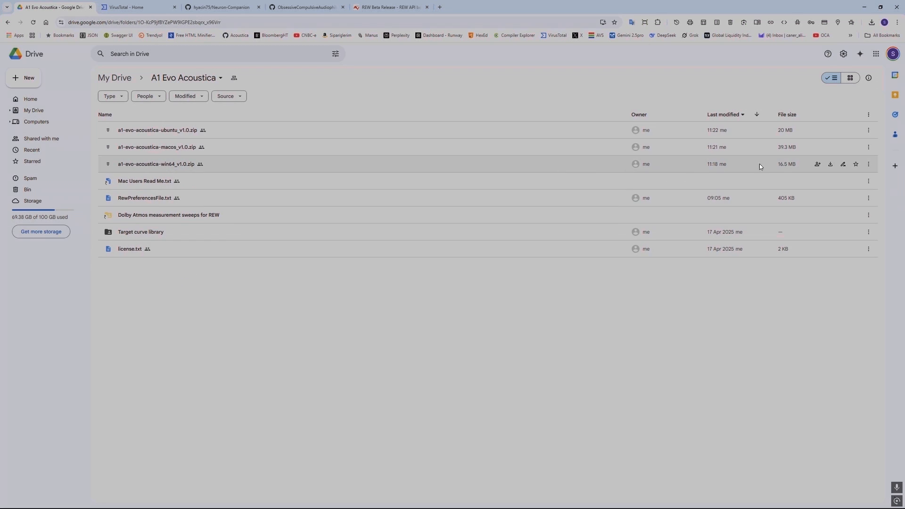
Step: Start downloading a1-evo-acoustica-win64_v1.0.zip despite the virus-scan warning and restore the browser to a smaller window
click(830, 164)
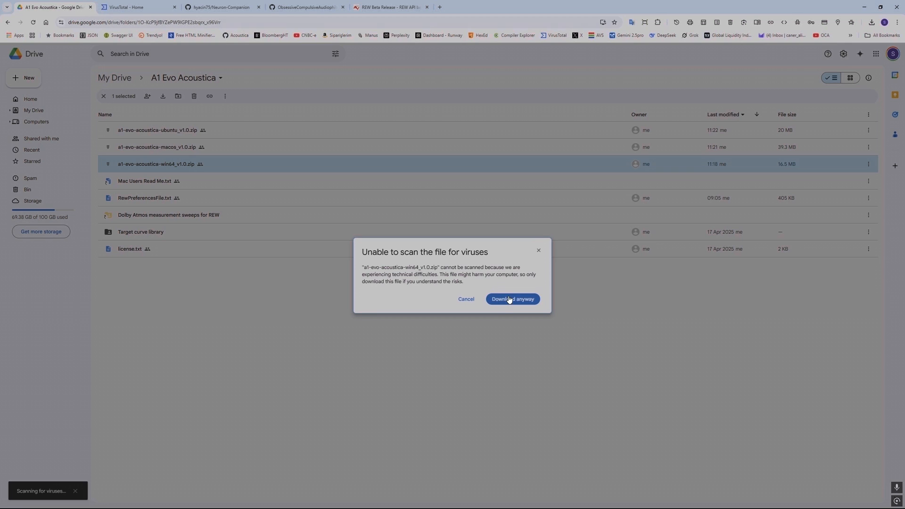
click(510, 299)
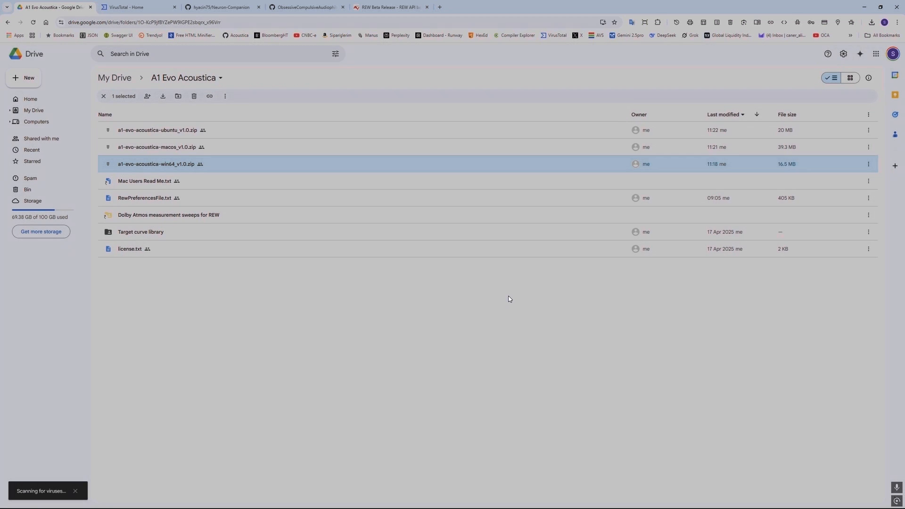
click(880, 7)
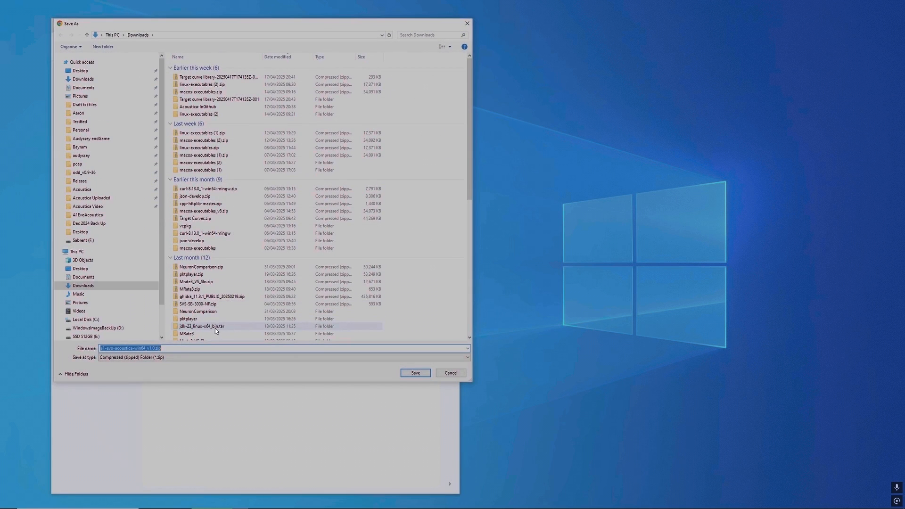
Step: Save the zip into a new YTvideo folder in Documents and allow the blocked suspicious download
click(82, 278)
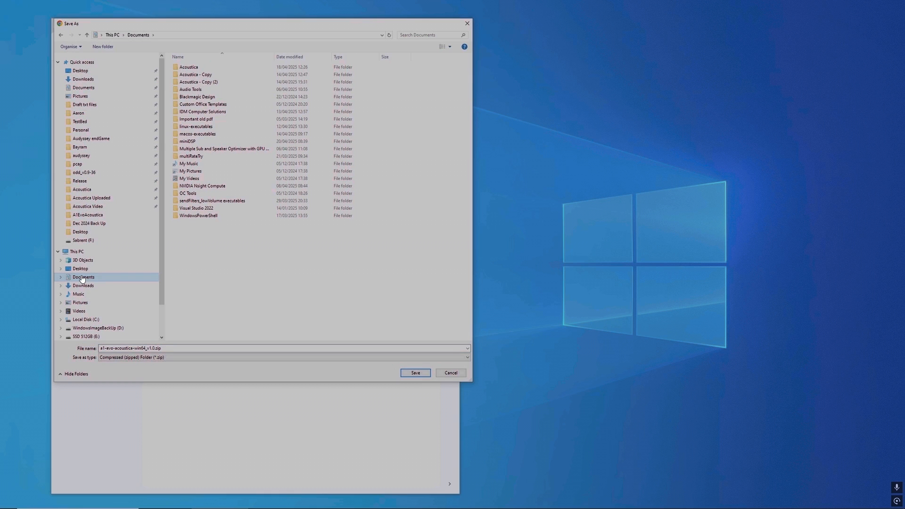
click(107, 46)
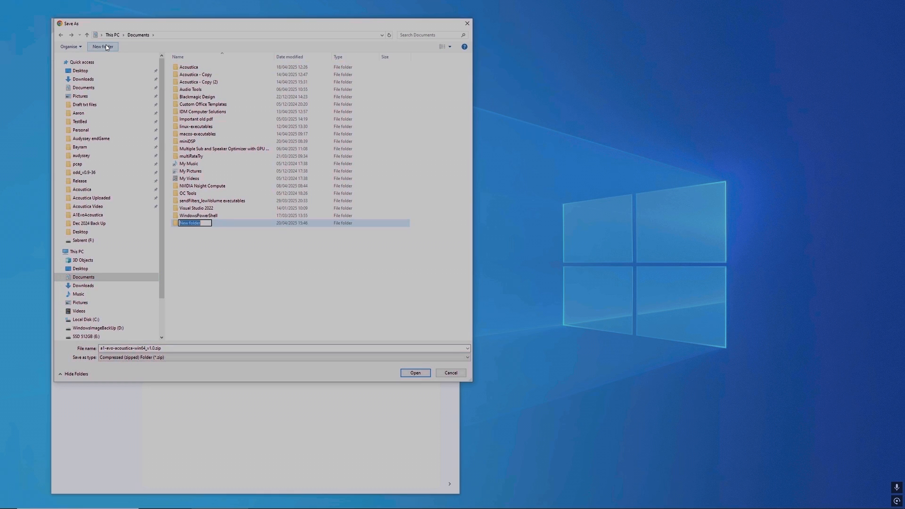
text(YTvideo)
key(Return)
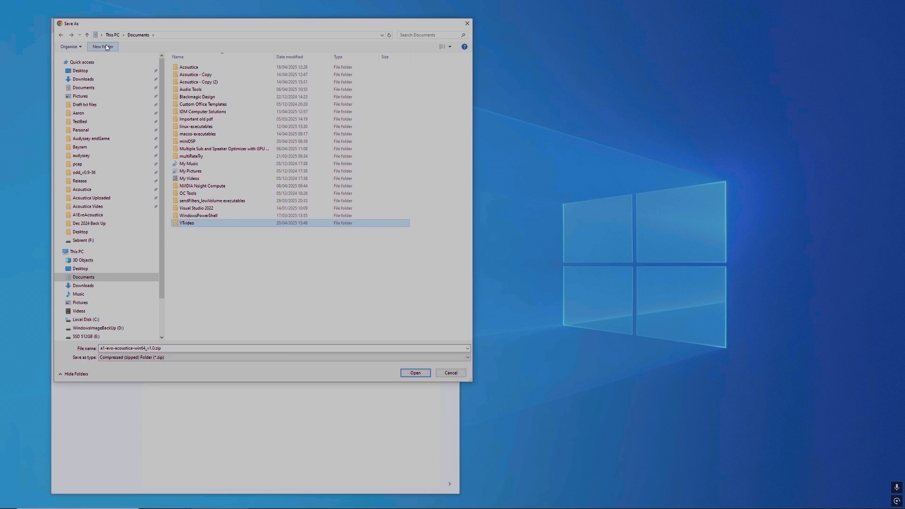
double_click(180, 226)
click(414, 373)
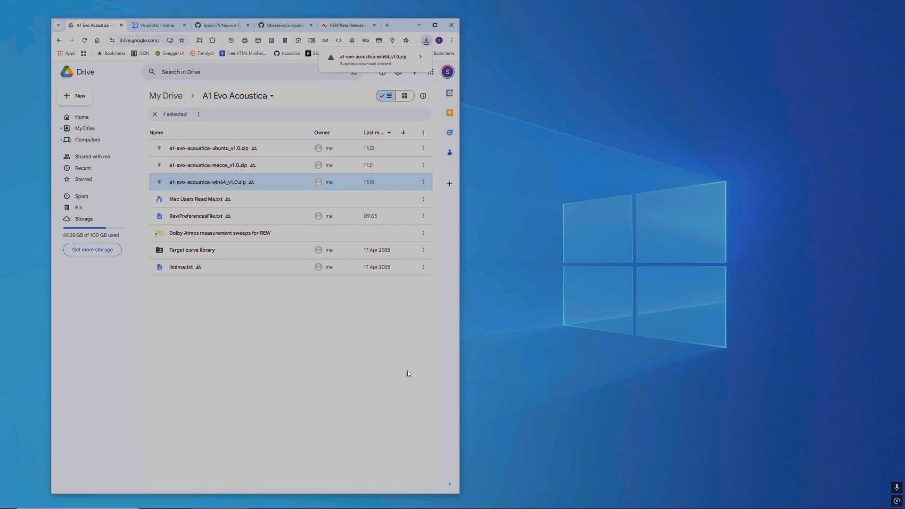
click(366, 63)
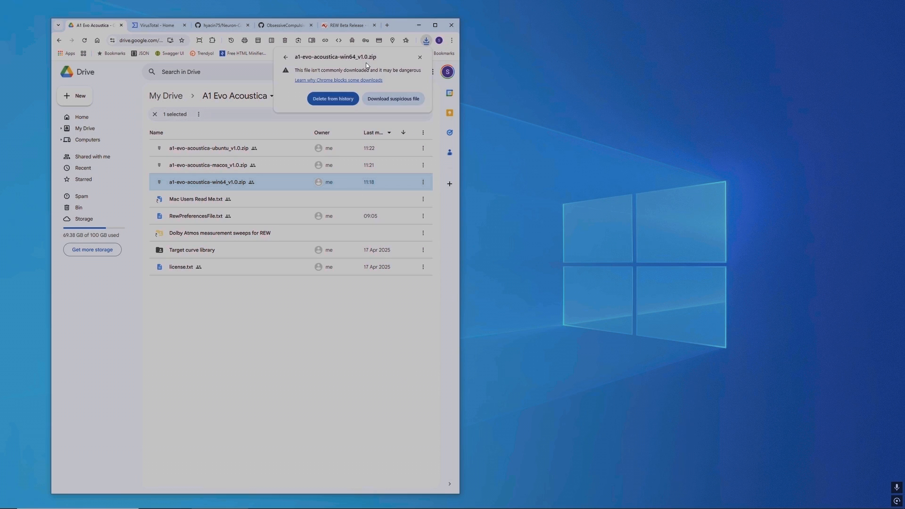
click(381, 101)
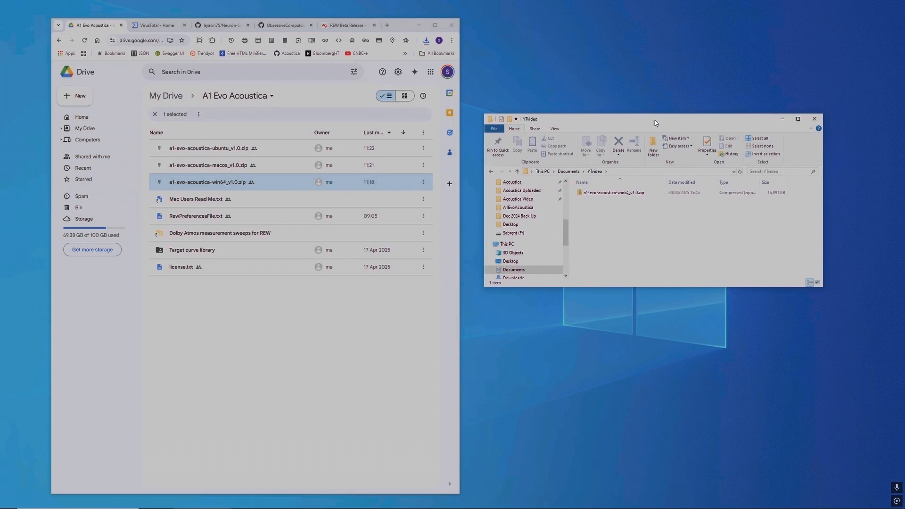
Step: Extract all of a1-evo-acoustica-win64_v1.0.zip inside the YTvideo folder and close the archive window
double_click(613, 193)
click(741, 146)
click(523, 327)
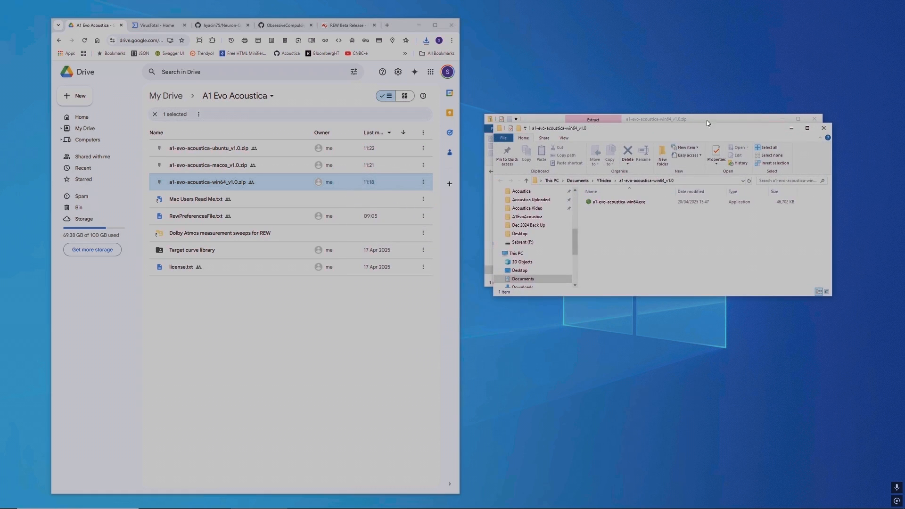
click(815, 119)
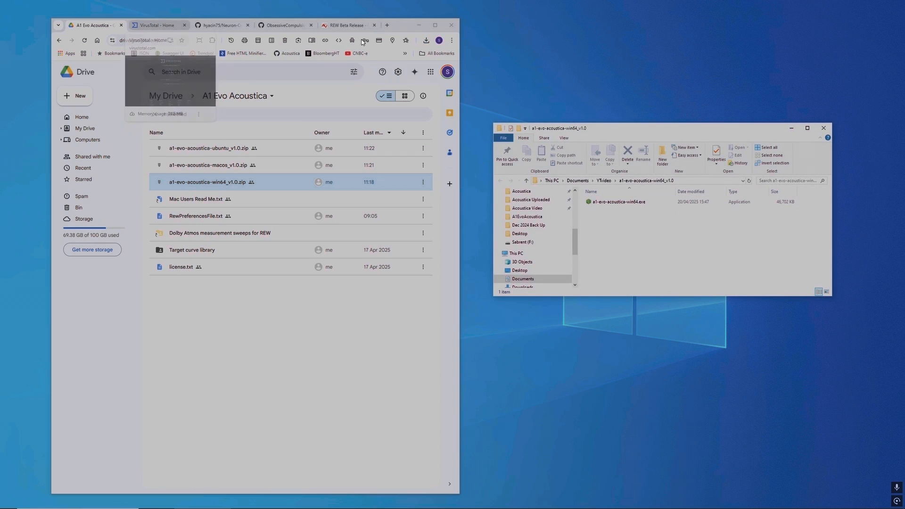
Step: Upload the extracted a1-evo-acoustica-win64.exe to VirusTotal for analysis
click(158, 28)
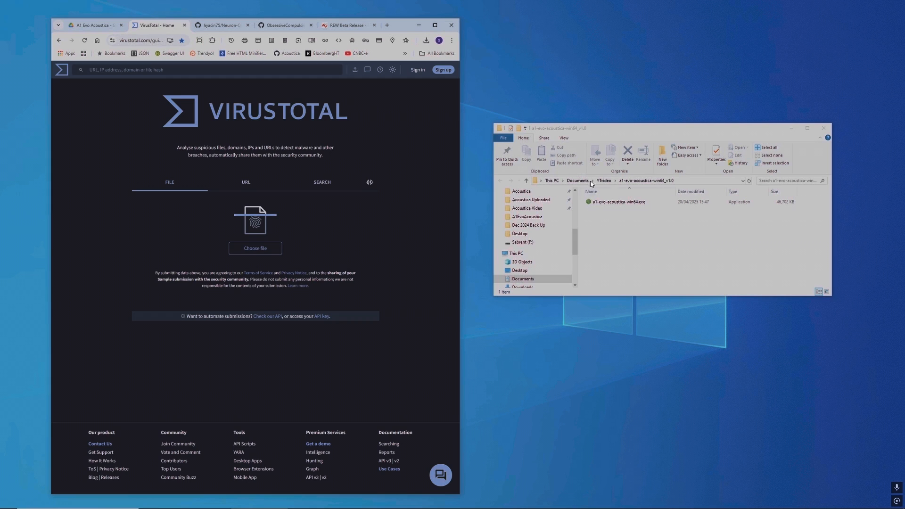
click(613, 203)
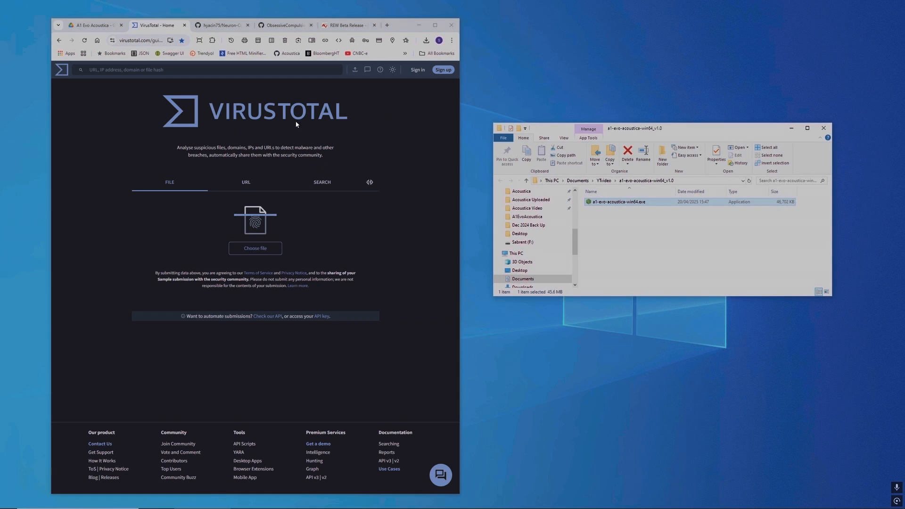
drag(620, 203, 227, 223)
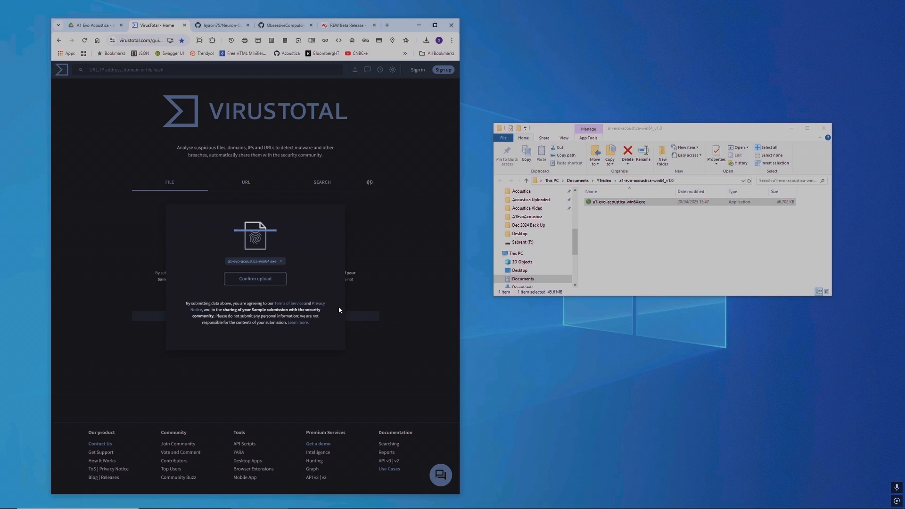
click(253, 279)
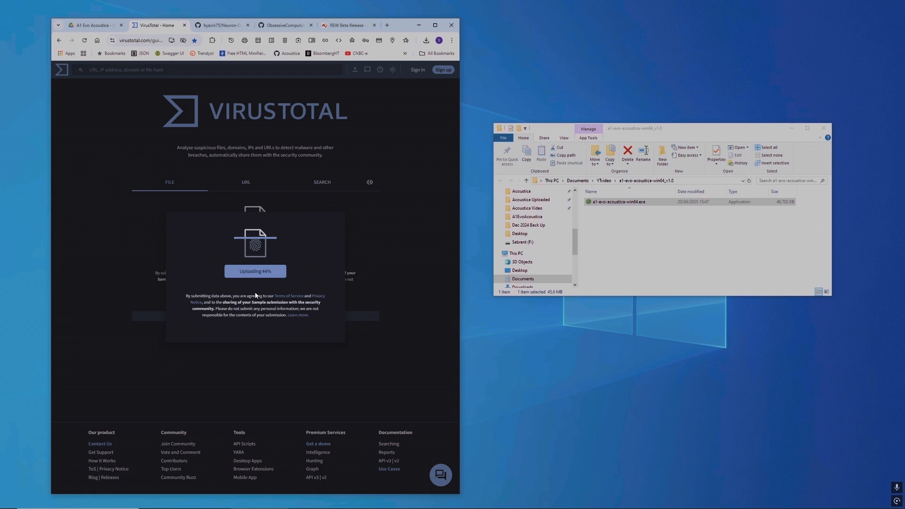
Step: Maximize the browser and examine the security vendors' results for the uploaded executable
click(435, 25)
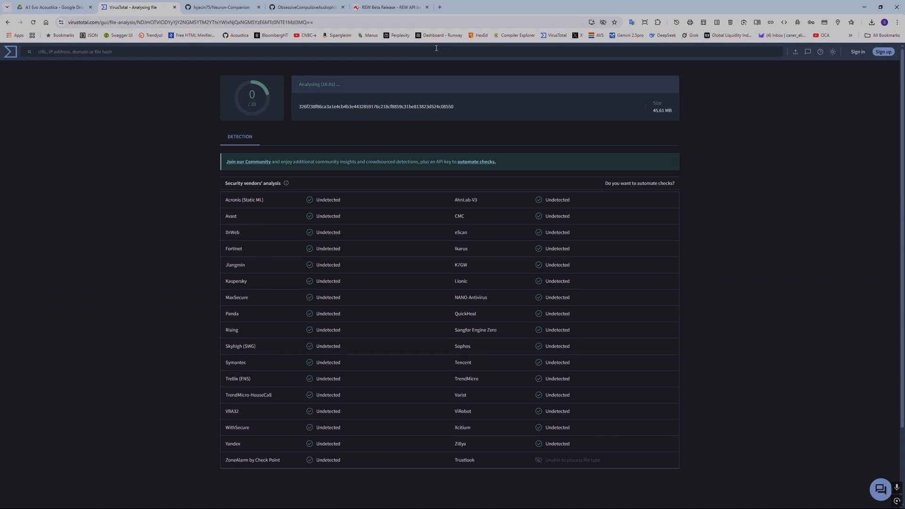
scroll(726, 265, down, 2)
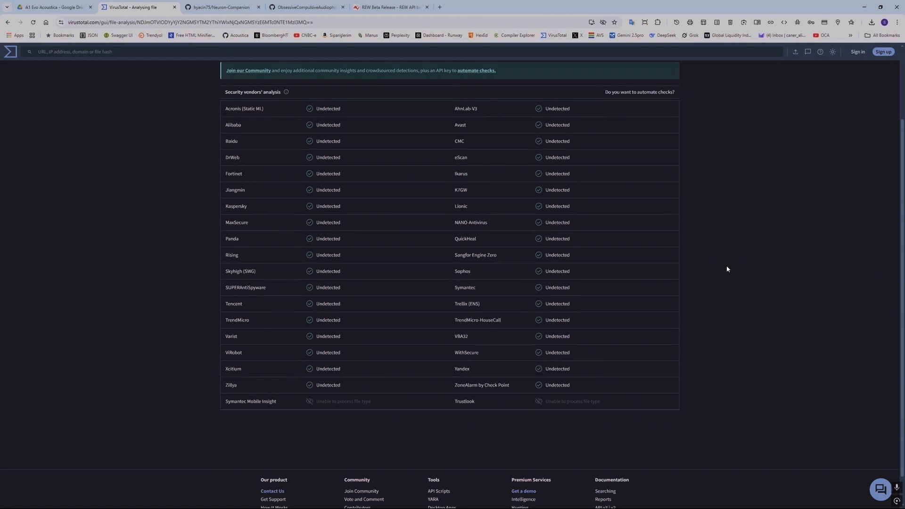
scroll(727, 269, up, 2)
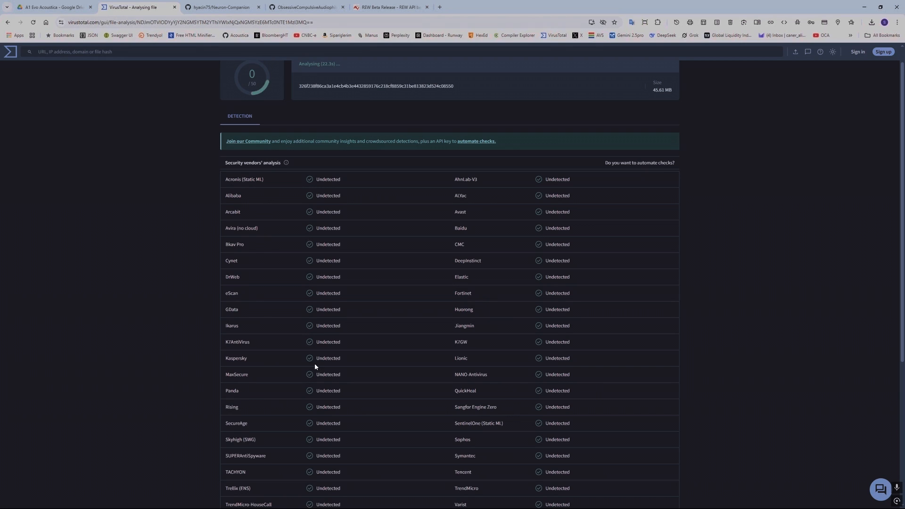
scroll(383, 390, down, 2)
scroll(383, 388, down, 4)
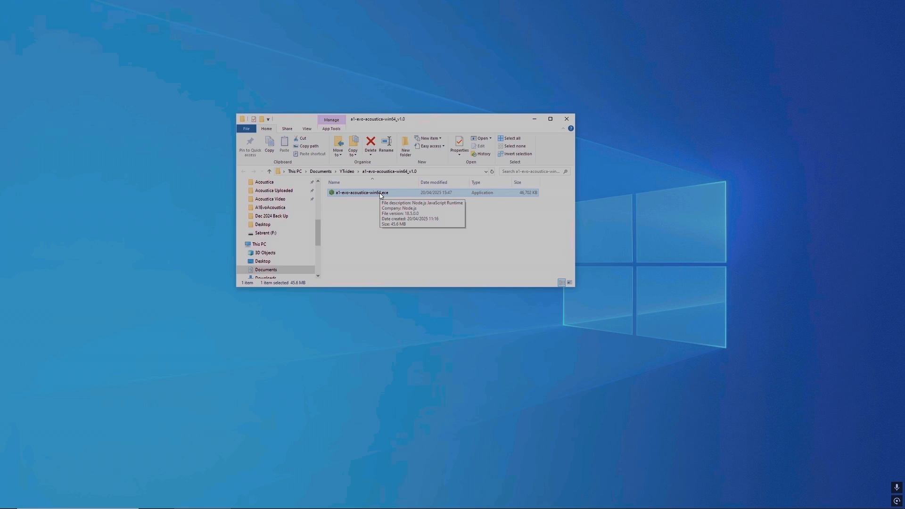
Step: Run a1-evo-acoustica-win64.exe despite the SmartScreen block, move its console toward the middle of the desktop and minimize the folder window
double_click(381, 194)
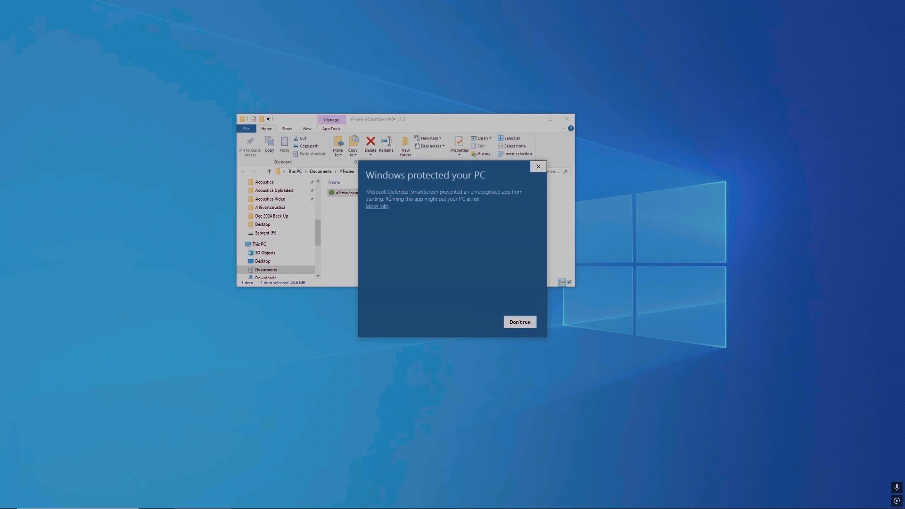
click(382, 207)
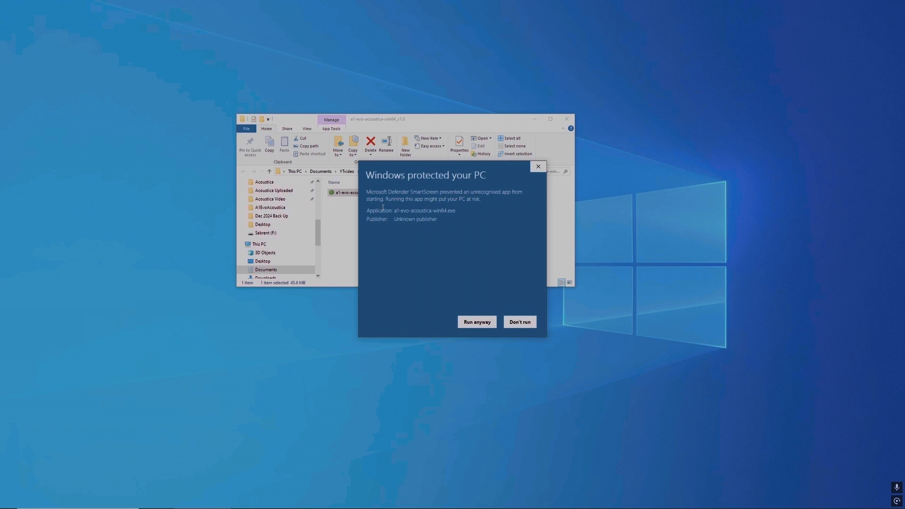
click(477, 323)
drag(252, 36, 448, 166)
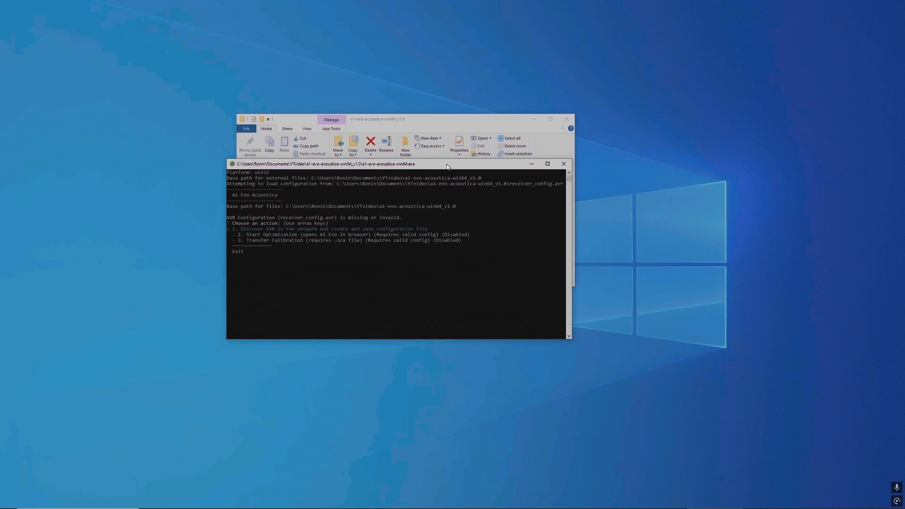
click(536, 119)
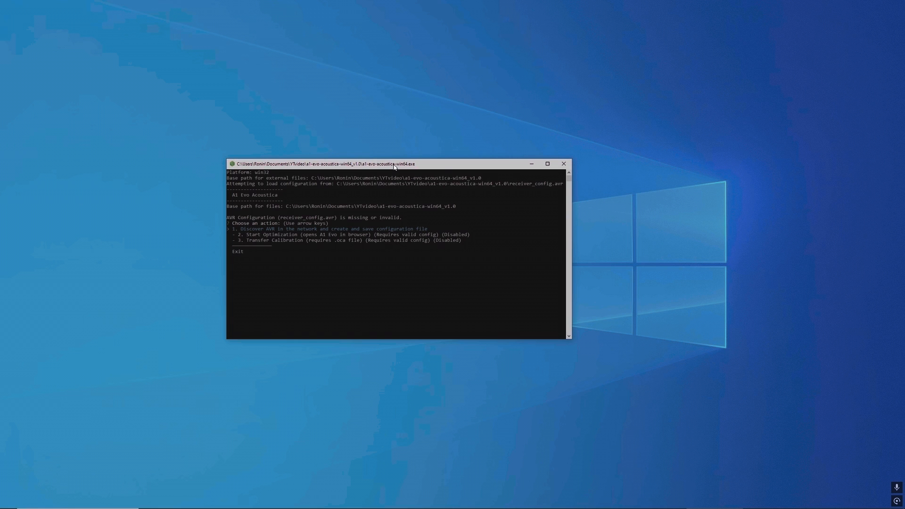
Step: Create the AVR configuration file by running discovery, entering receiver IP 192.168.1.107 manually and confirming the Marantz SR6011 model
key(Return)
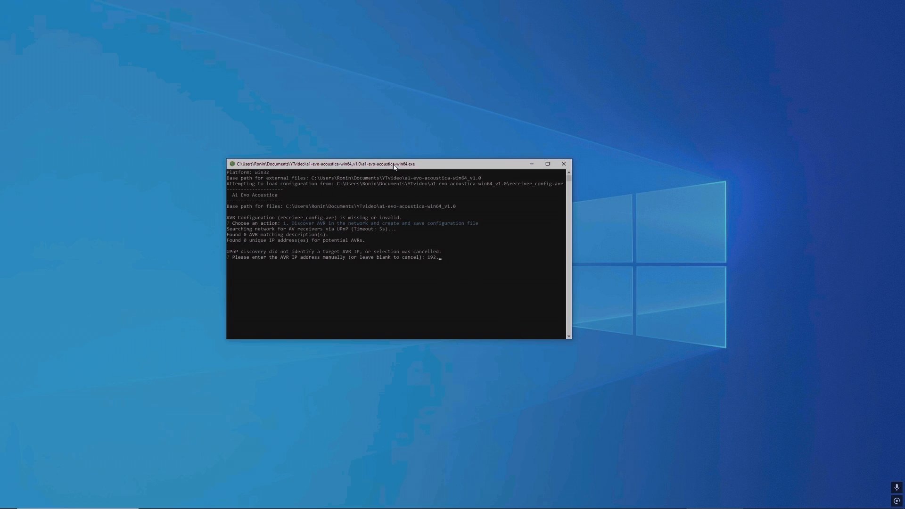
text(107)
key(Return)
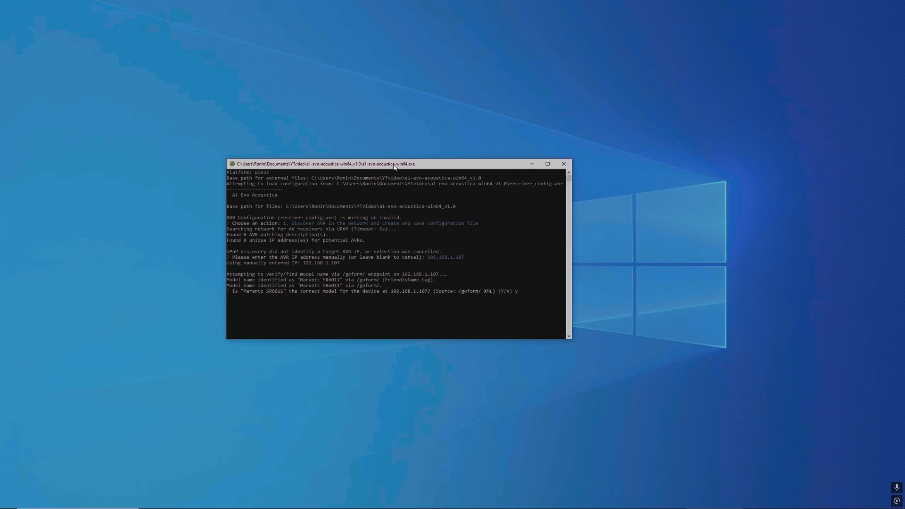
key(Return)
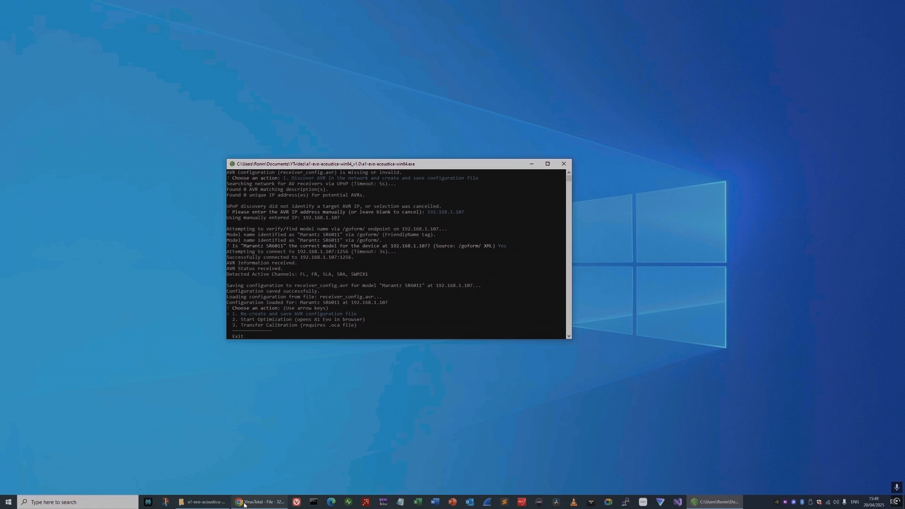
Step: Bring back the extracted folder, select receiver_config.avr and move the folder window clear of the console
click(200, 503)
click(349, 202)
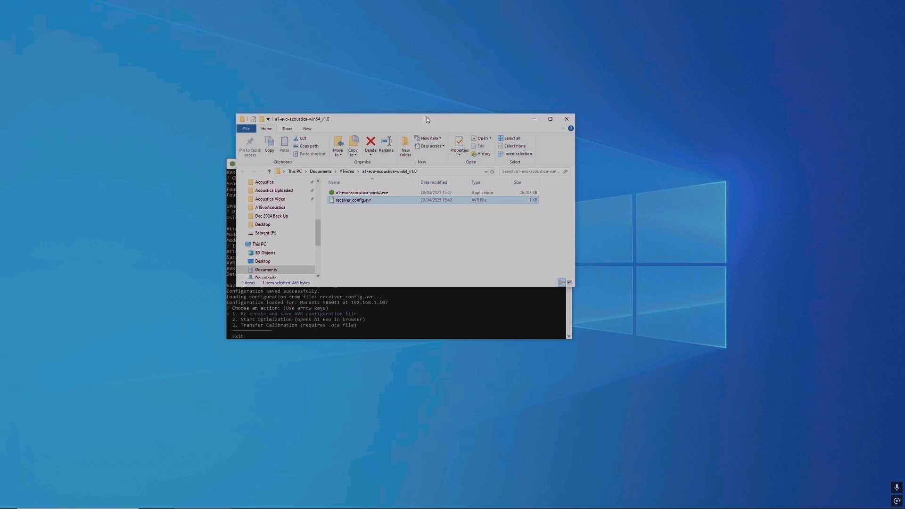
drag(427, 119, 706, 110)
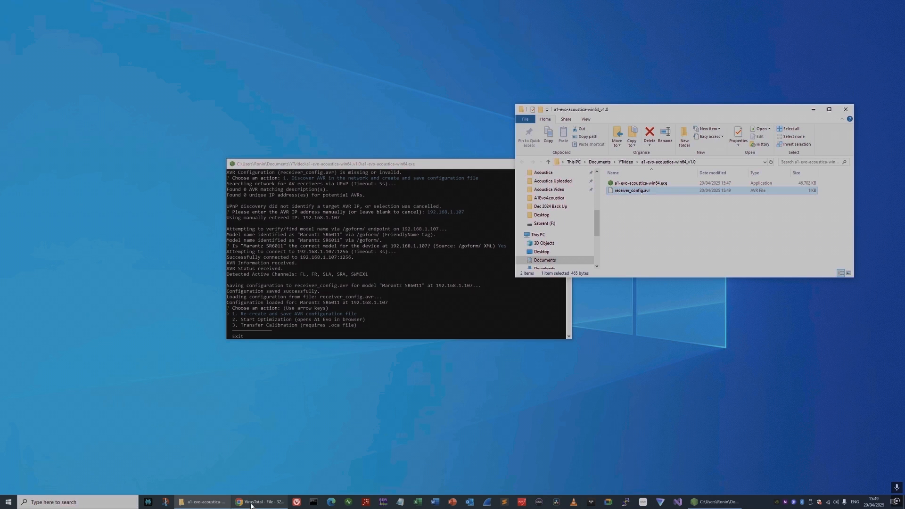
Step: Load receiver_config.avr into JSON Editor Online in the browser and widen its pane to inspect the contents
click(250, 502)
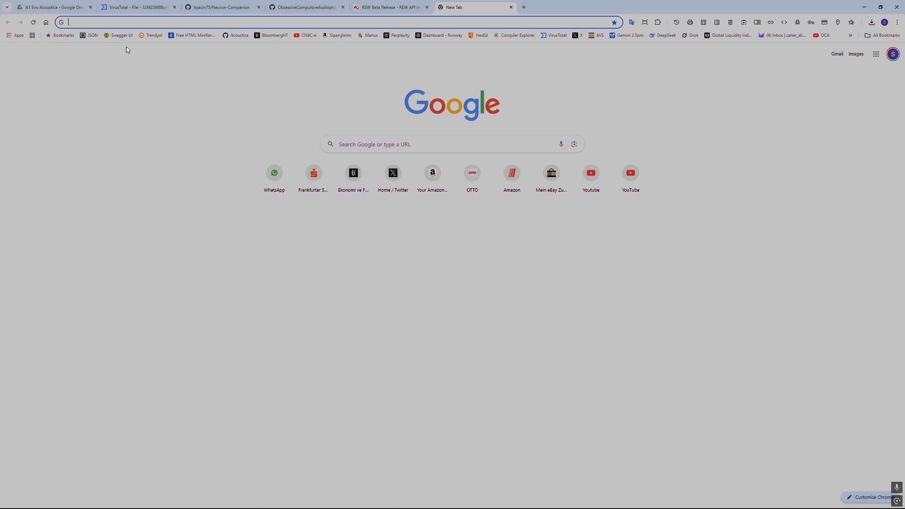
click(88, 36)
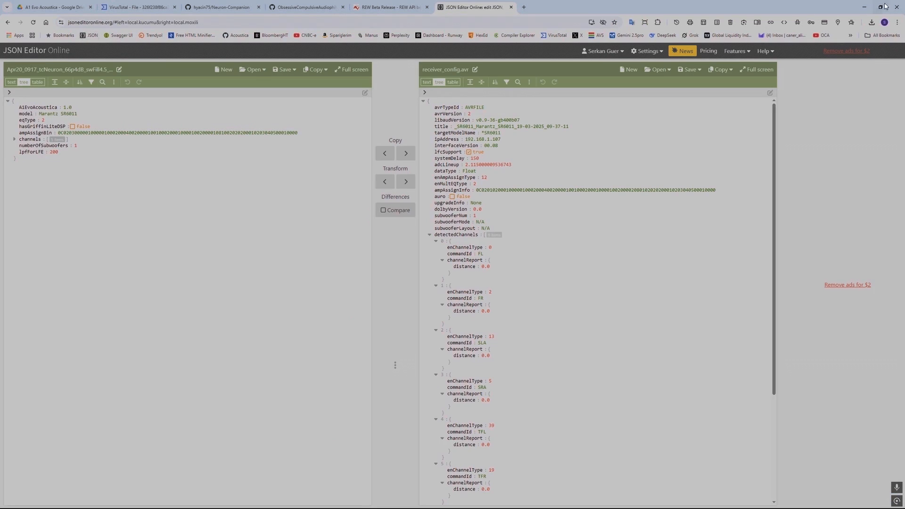
click(880, 7)
drag(637, 194, 141, 206)
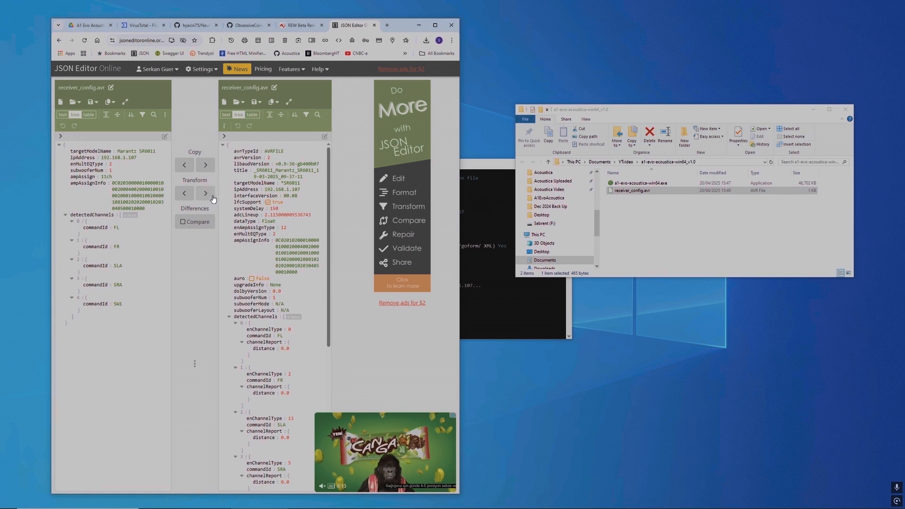
drag(217, 365, 330, 378)
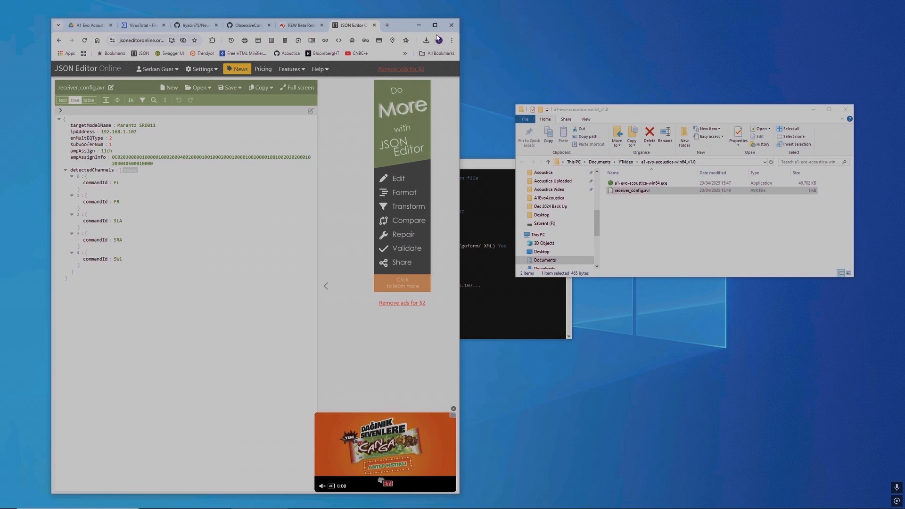
Step: Minimize the browser, move the console away from the folder window and review the receiver discovery log
click(415, 27)
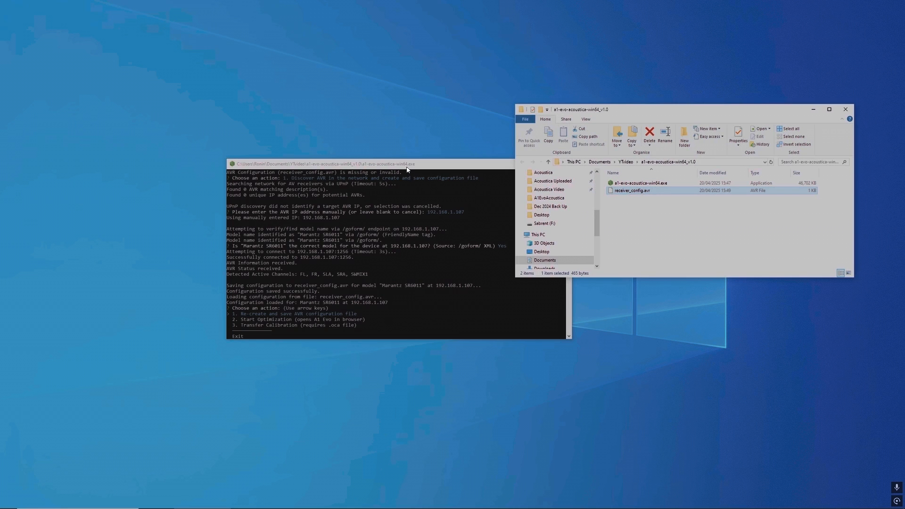
drag(408, 169, 302, 179)
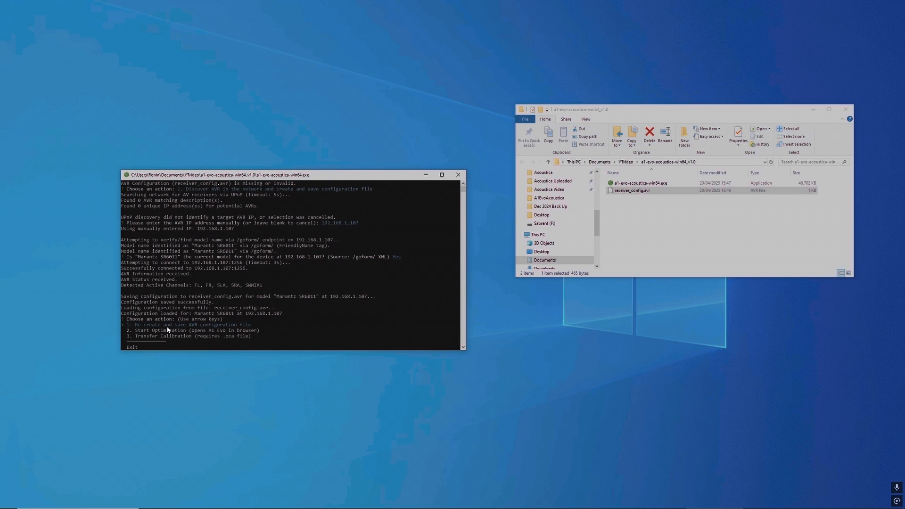
scroll(213, 288, up, 2)
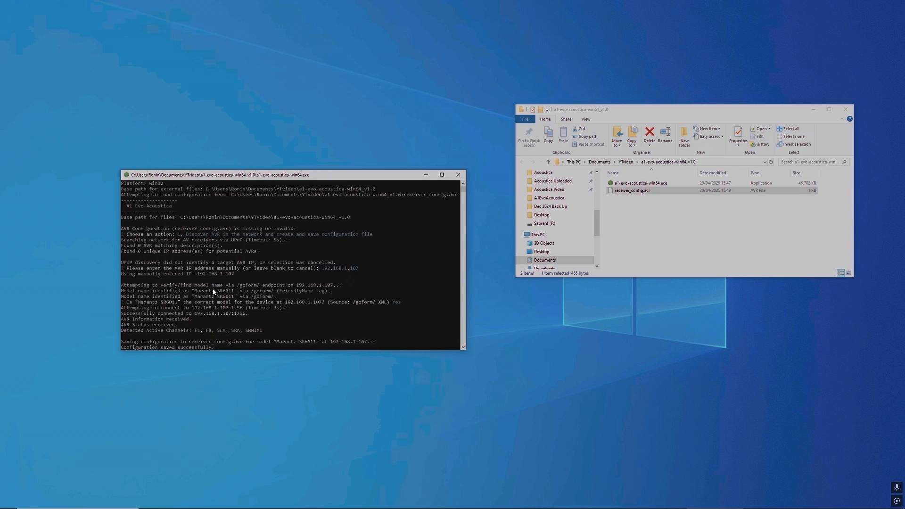
Step: Start the optimization from the A1 Evo console and agree to launch REW with its API enabled
scroll(213, 288, down, 2)
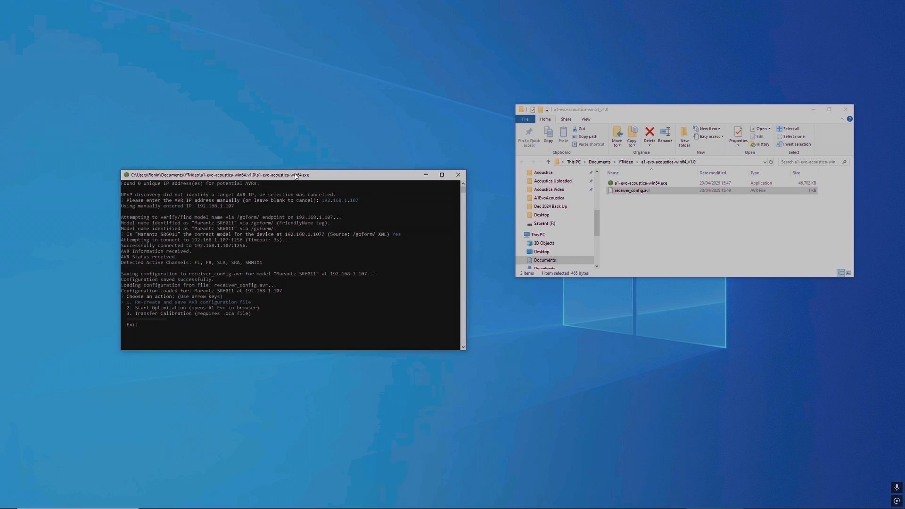
key(Down)
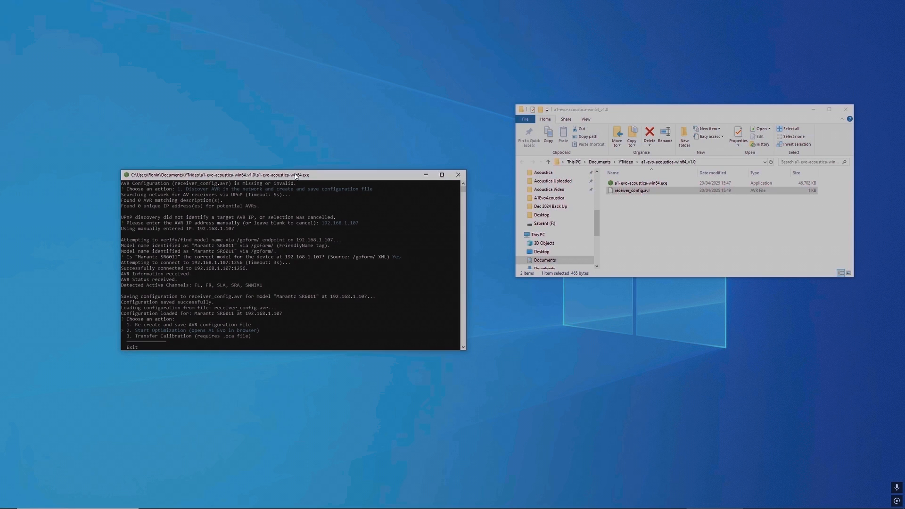
key(Return)
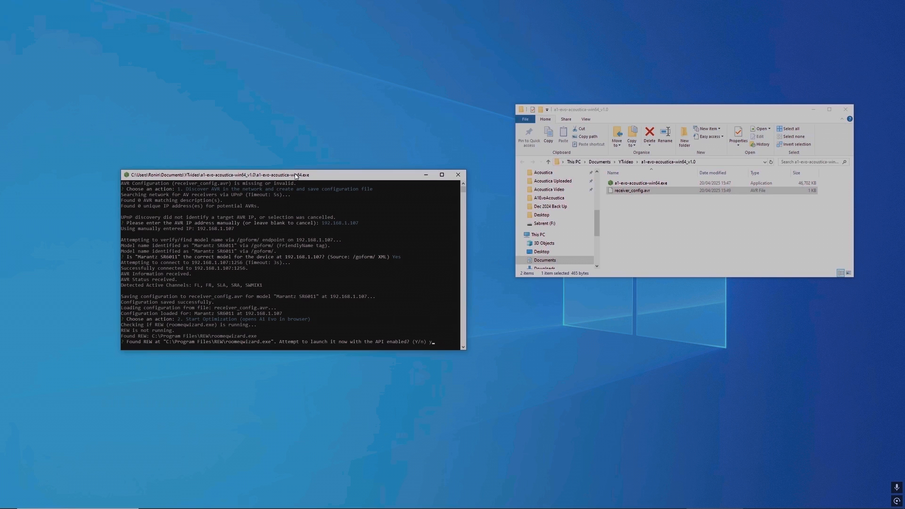
text(y)
key(Return)
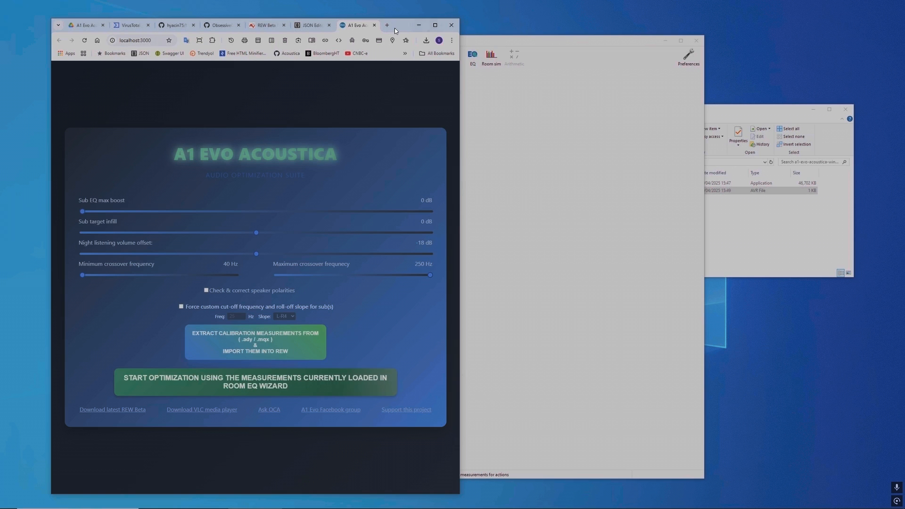
Step: Arrange the A1 Evo browser window and the REW window side by side, narrowing REW so neither overlaps
drag(400, 24, 362, 17)
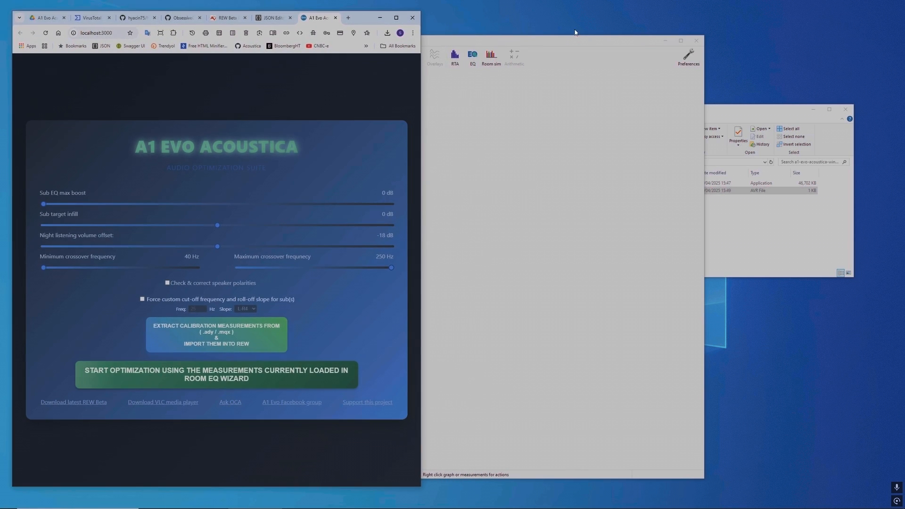
drag(583, 41, 760, 25)
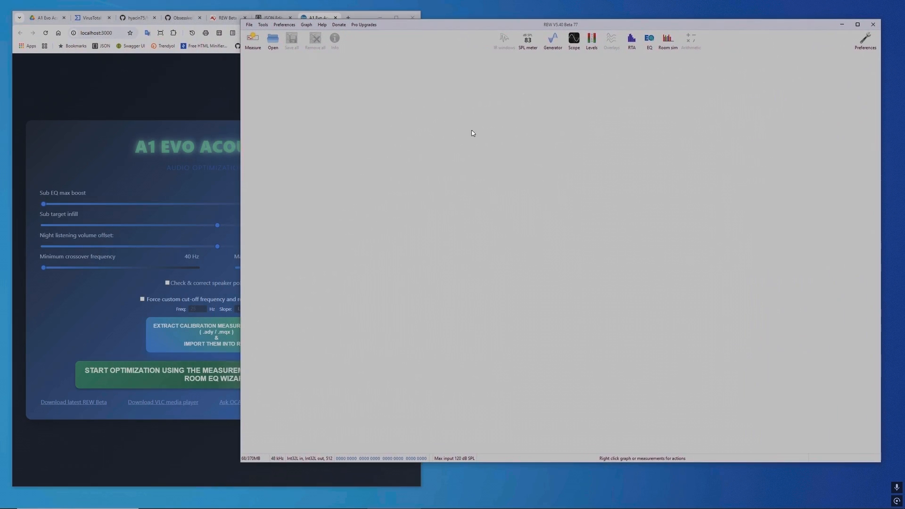
drag(241, 119, 429, 132)
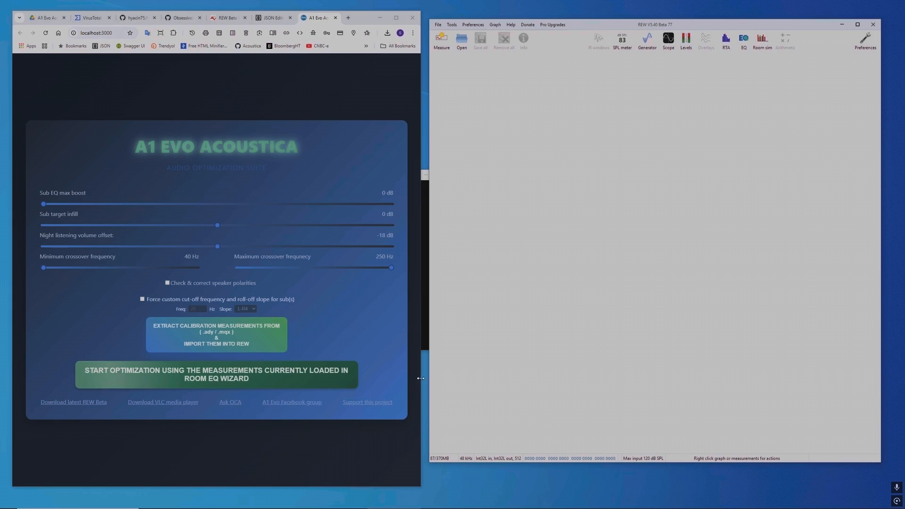
Step: Review receiver_config.avr in JSON Editor Online and the A1 Evo Acoustica Drive folder, finishing on the localhost:3000 optimizer page
click(271, 21)
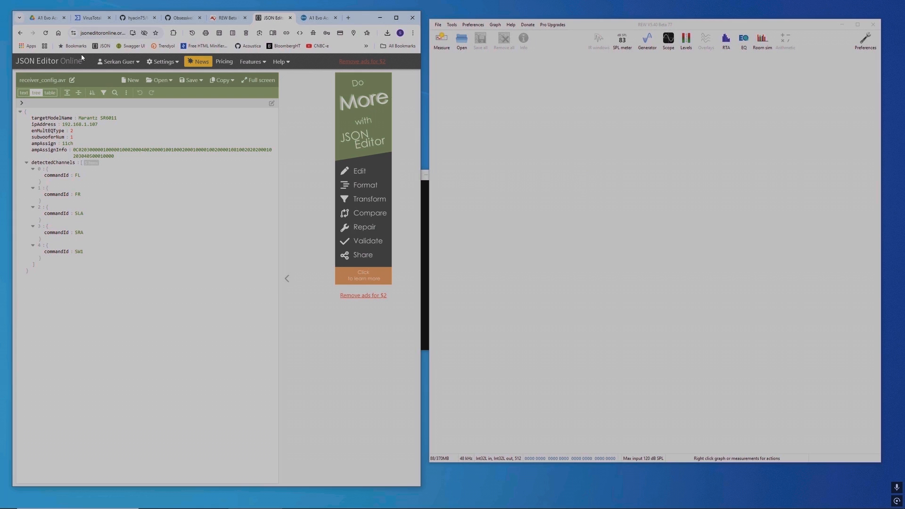
click(47, 18)
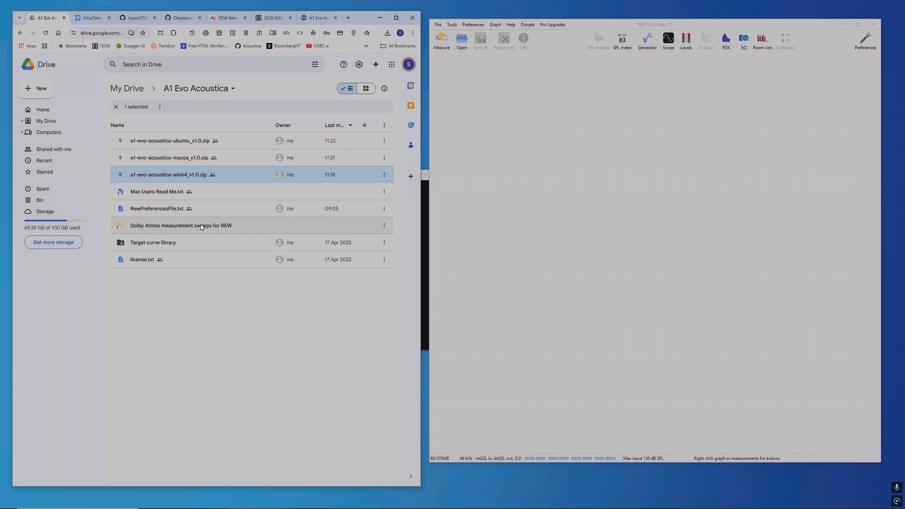
click(380, 18)
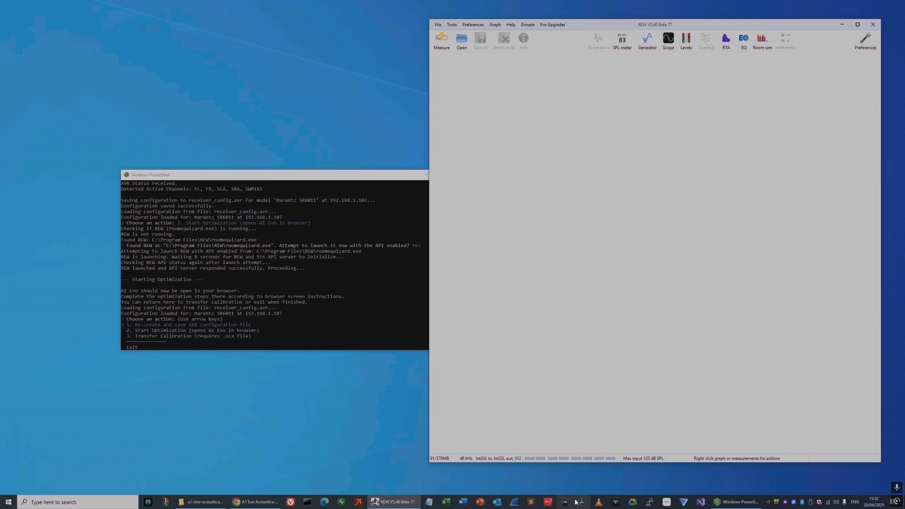
click(264, 503)
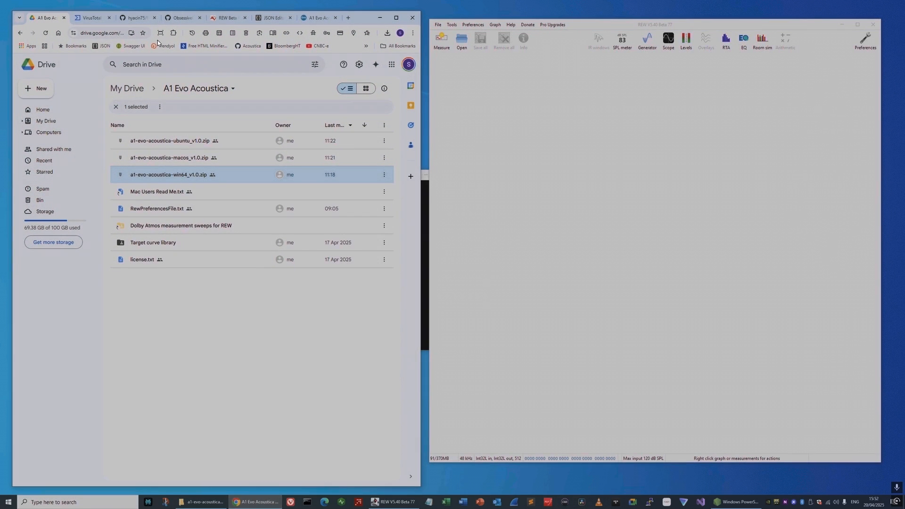
click(319, 18)
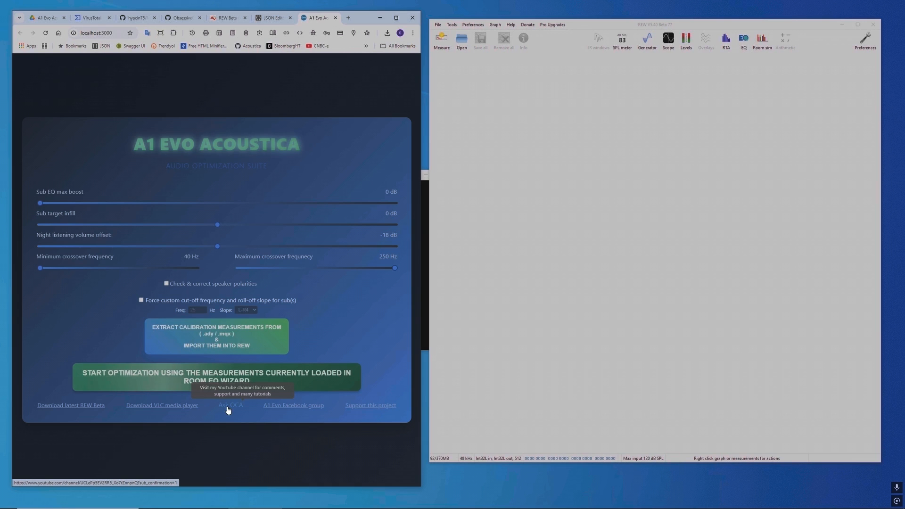
Step: Load the measurement file REW0.mdat from the Desktop into REW, sorting the files by newest modification date to find it
click(464, 40)
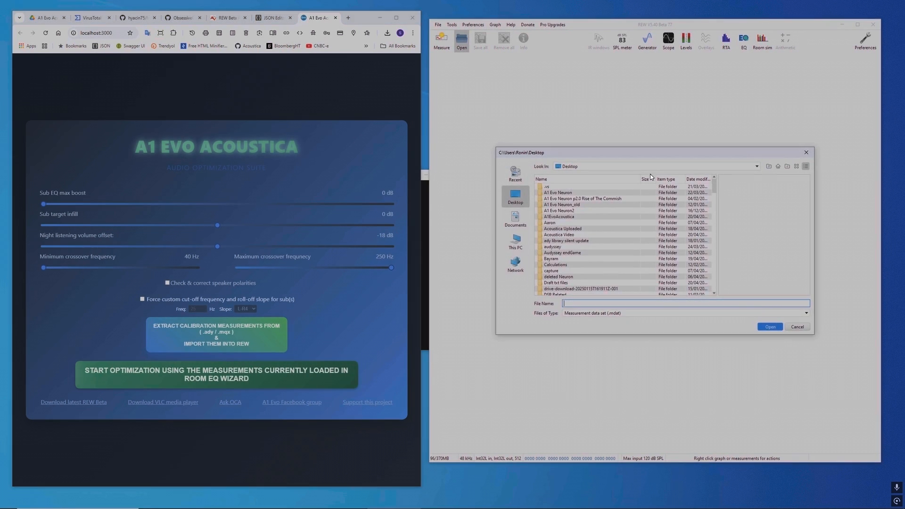
click(702, 179)
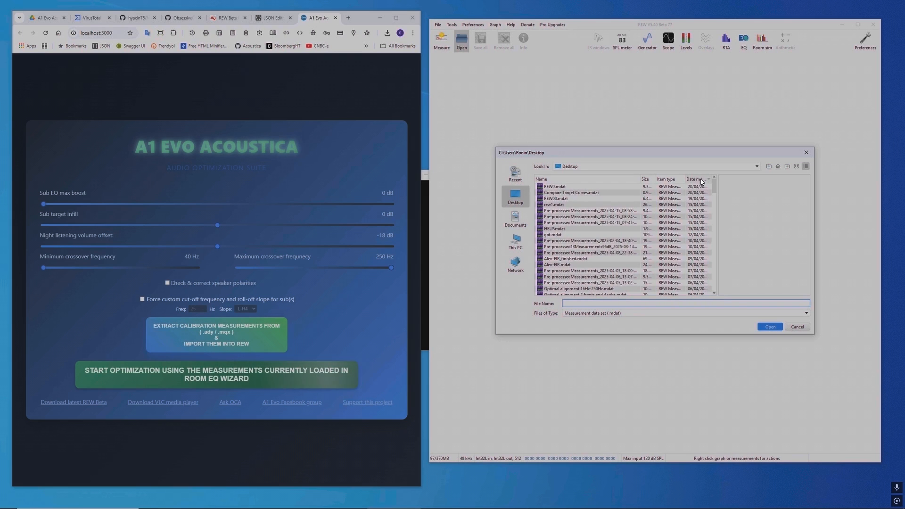
click(556, 188)
double_click(556, 187)
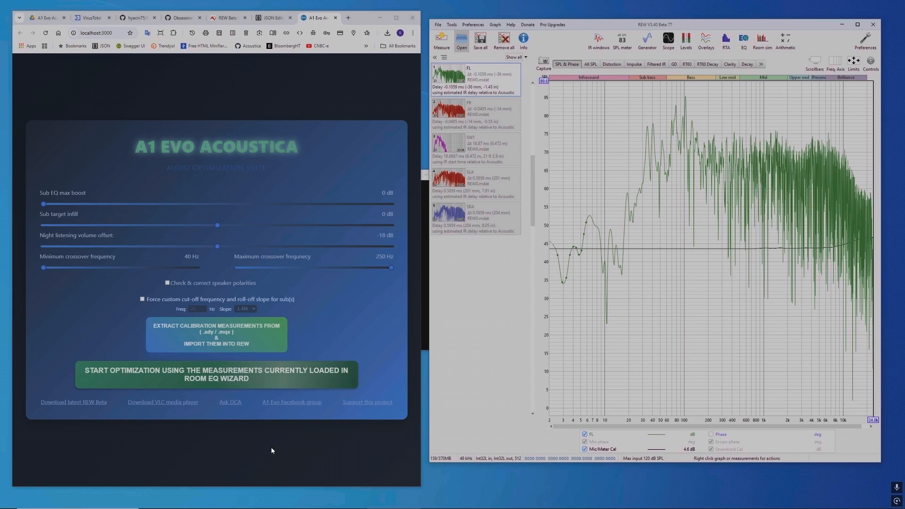
click(262, 381)
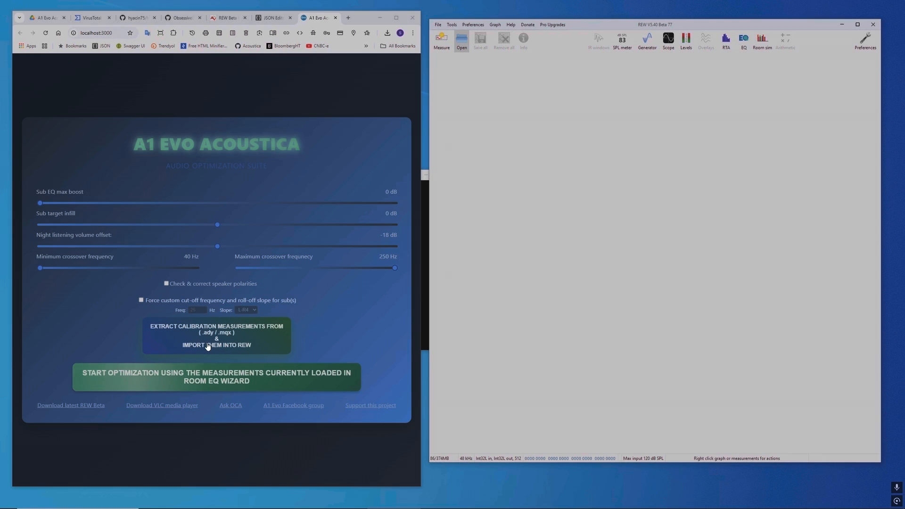
Step: Extract the calibration measurements from Denon_AVR-X6700H_05-02-2025_15-23-51.ady, import them into REW and dismiss the completion message
click(208, 346)
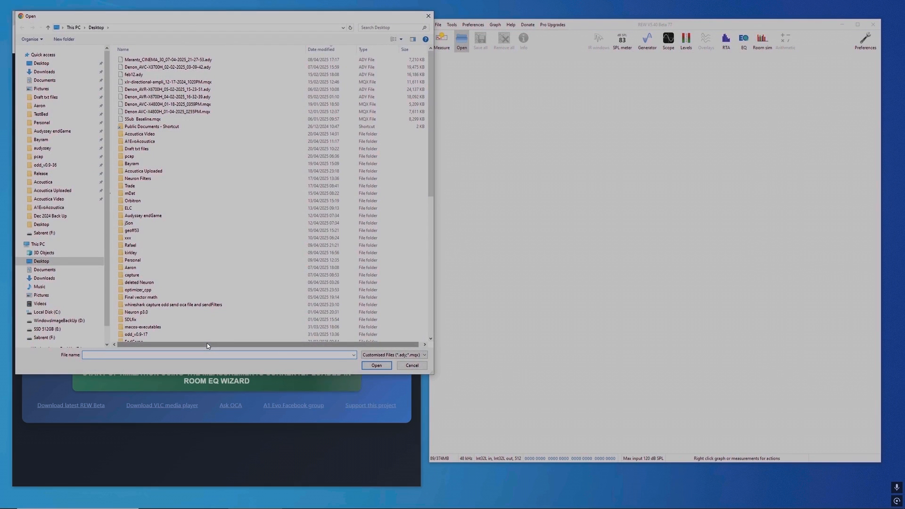
double_click(158, 90)
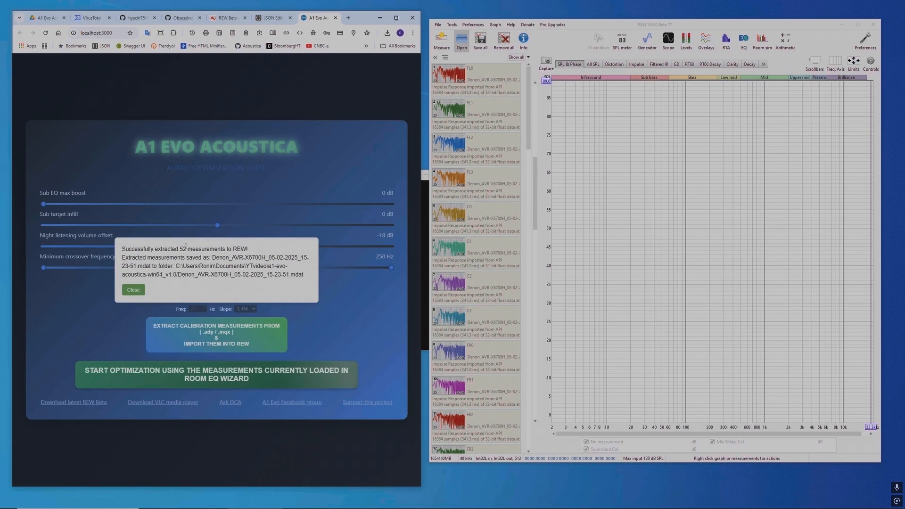
click(125, 289)
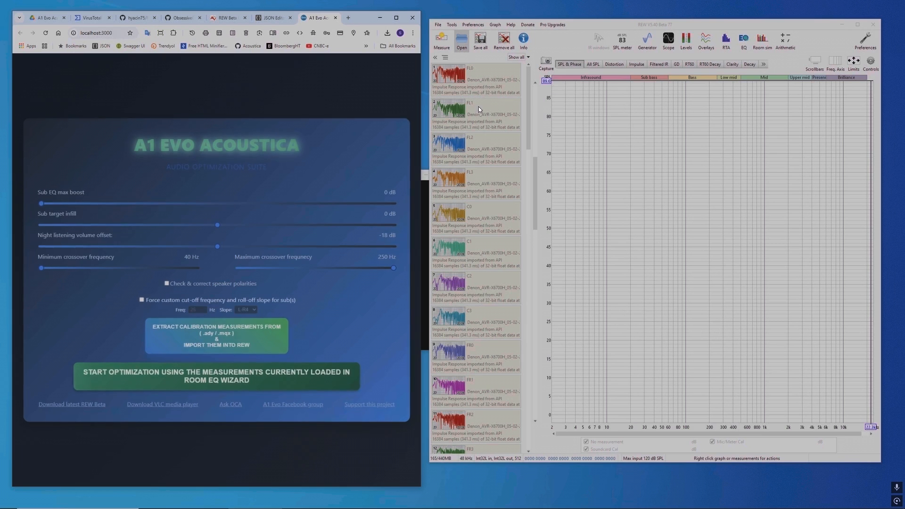
Step: Bring up the a1-evo-acoustica-win64_v1.0 folder and widen the Name column to read the extracted .mdat file's full name
mouse_move(380, 505)
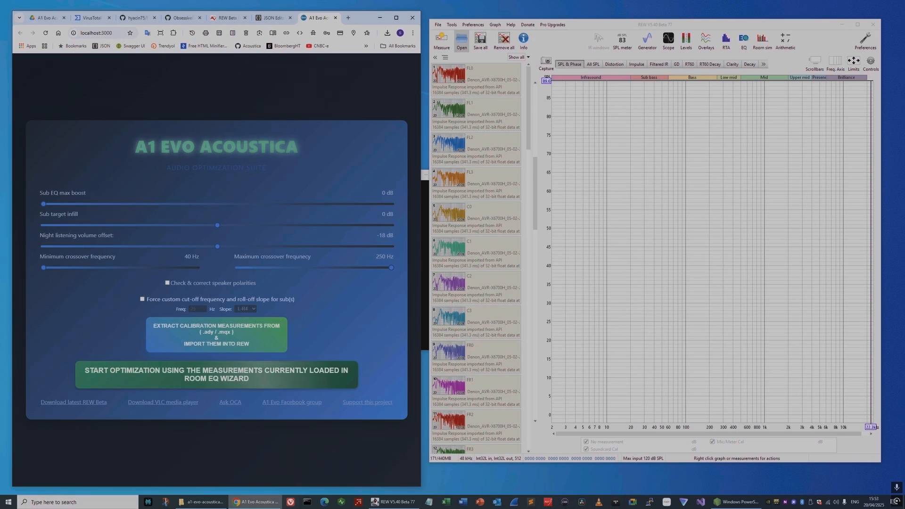
click(180, 501)
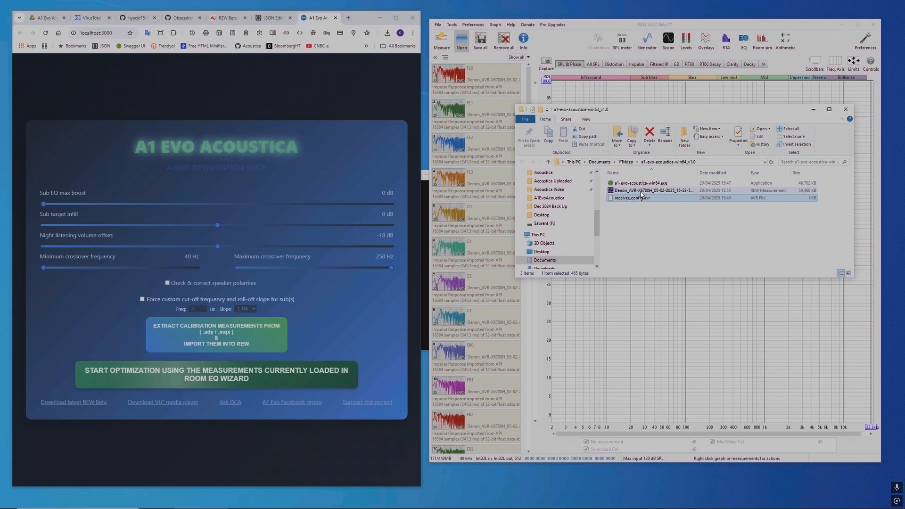
drag(697, 173, 734, 174)
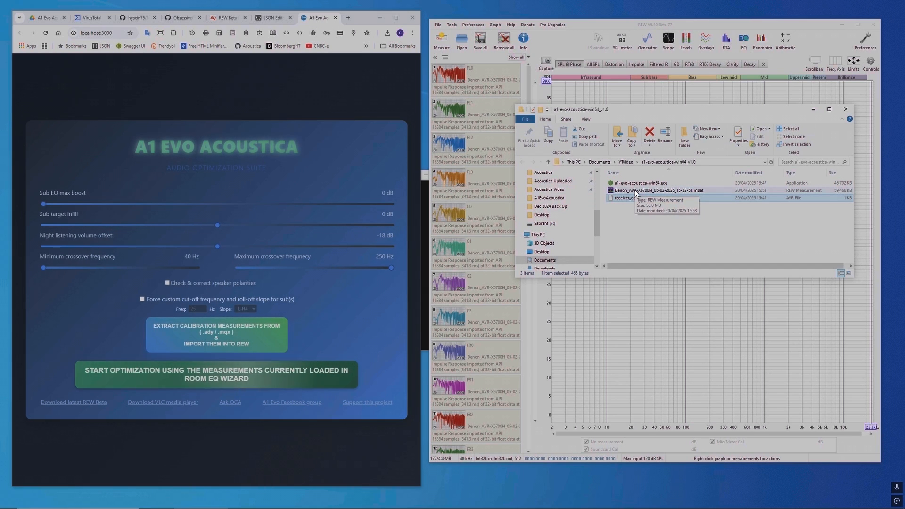
Step: Display all imported measurements in the All SPL graph and compare their list with the channels in receiver_config.avr
click(550, 75)
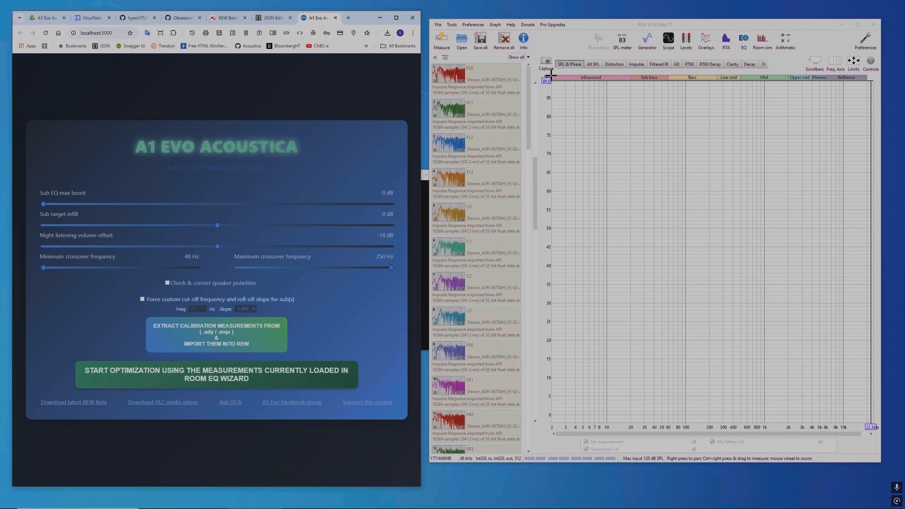
click(594, 67)
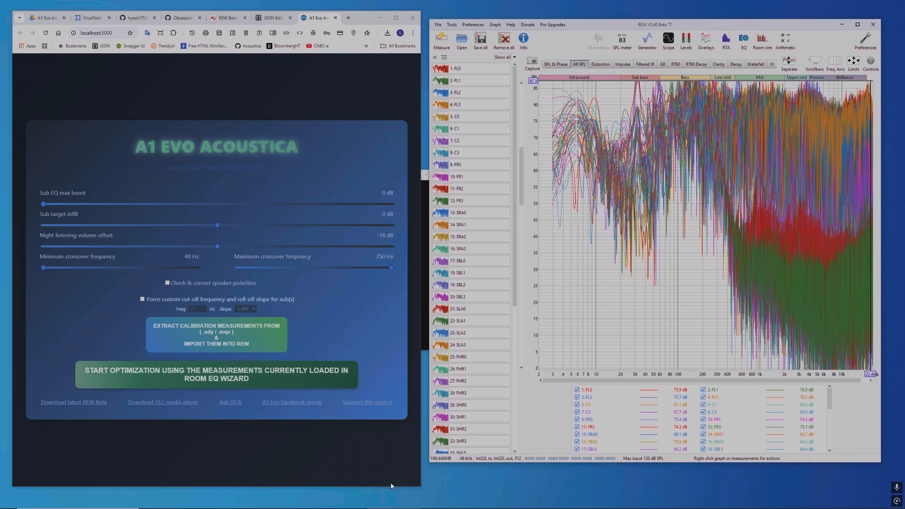
click(258, 19)
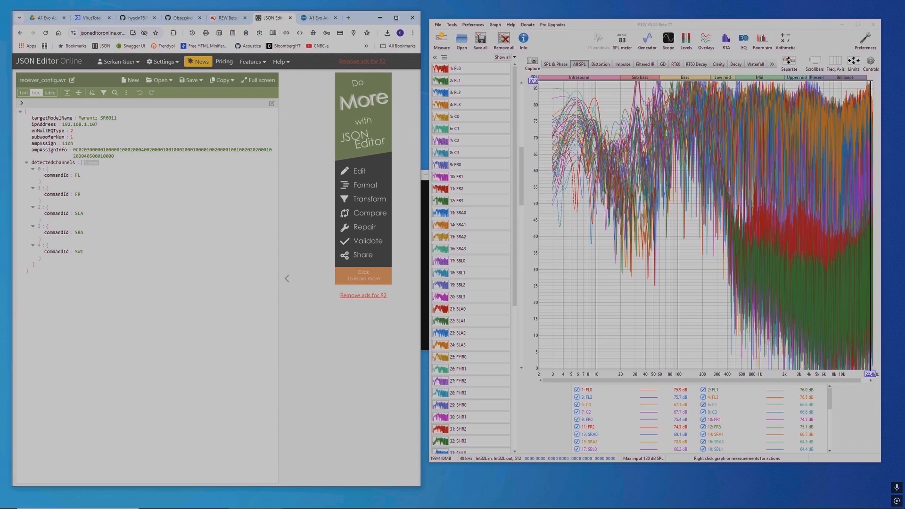
scroll(482, 298, down, 5)
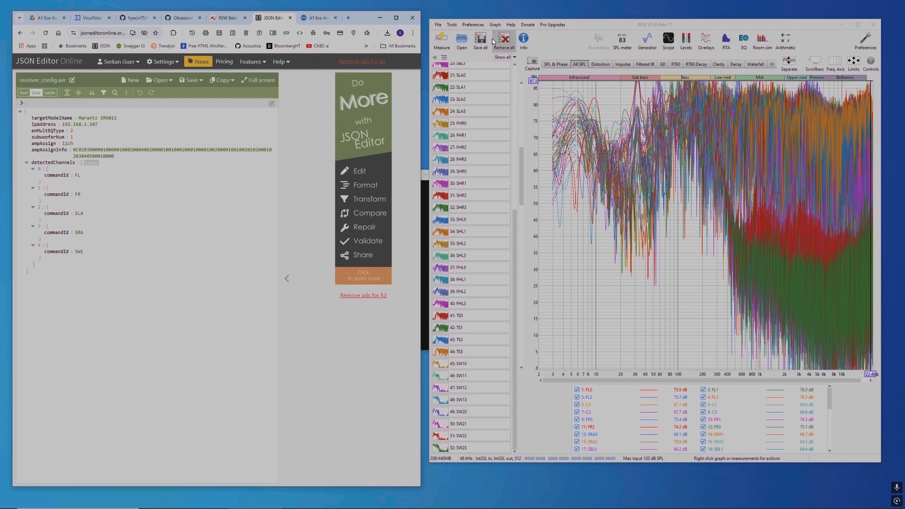
Step: Return the browser to the A1 Evo optimizer page and remove all imported measurements from REW
click(318, 19)
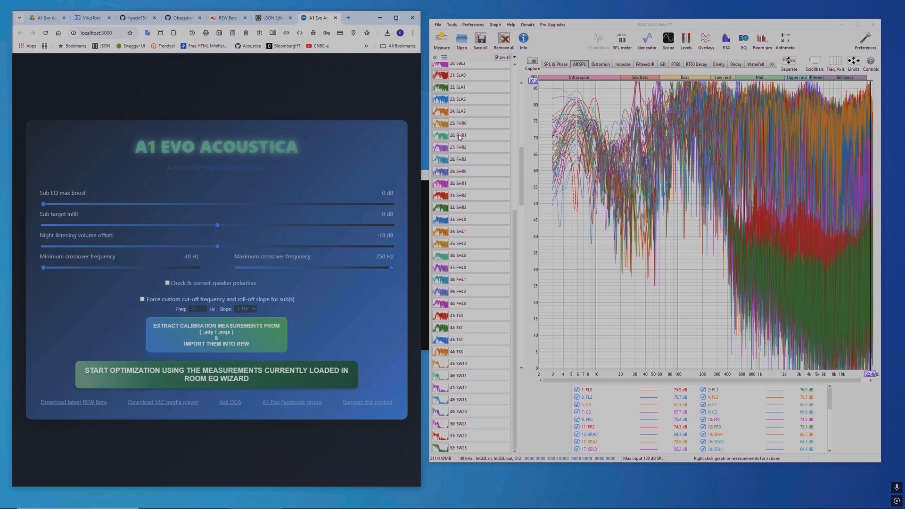
drag(521, 200, 510, 145)
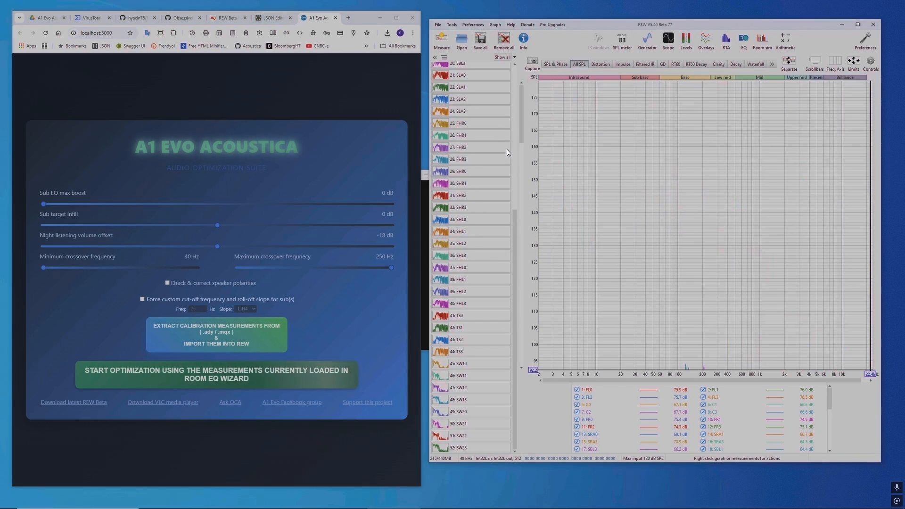
drag(515, 212, 504, 72)
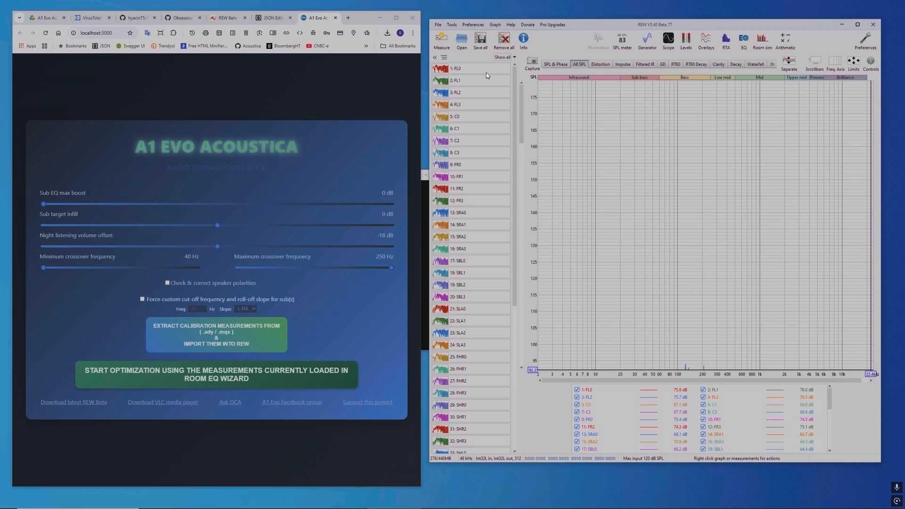
click(500, 44)
click(657, 56)
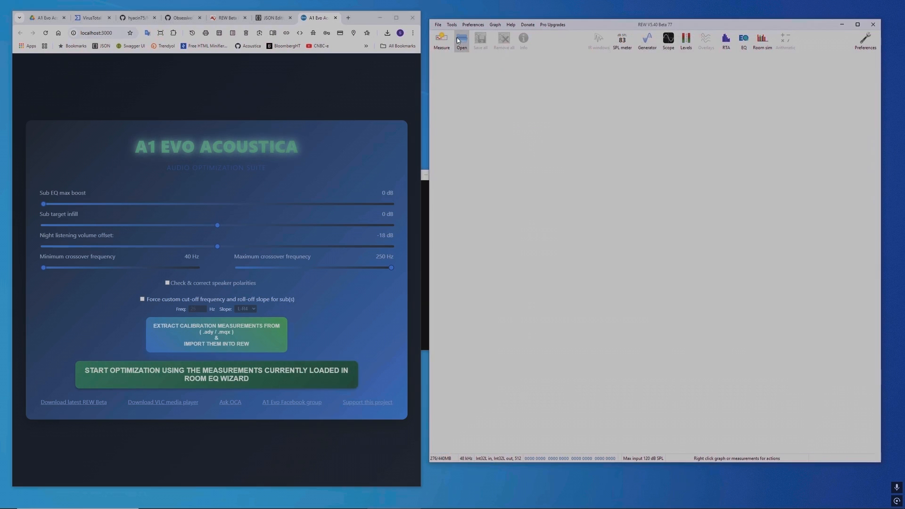
Step: Load REW0.mdat into REW and view its measurements in the SPL & Phase and All SPL graphs
click(462, 46)
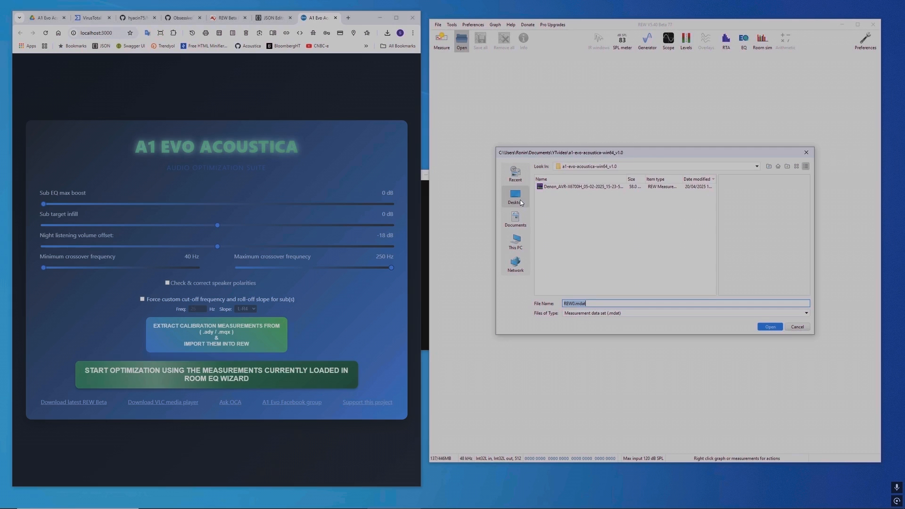
double_click(557, 186)
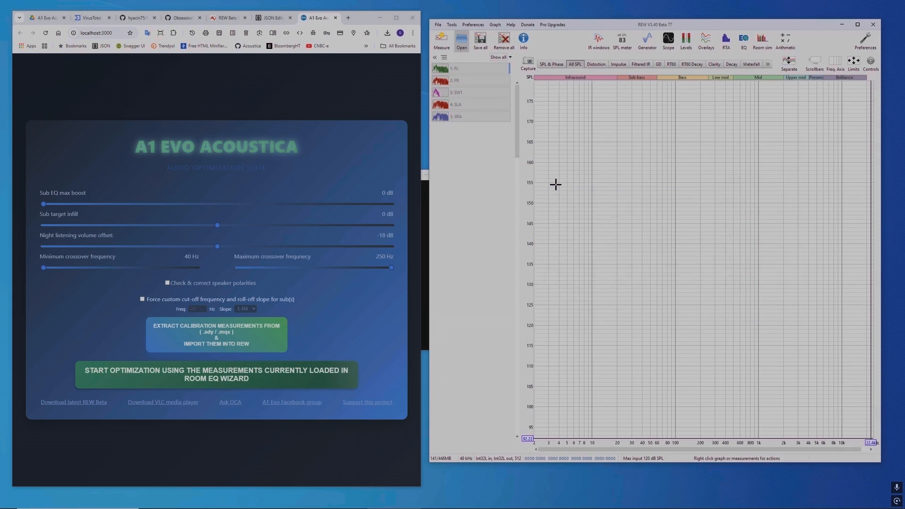
click(551, 65)
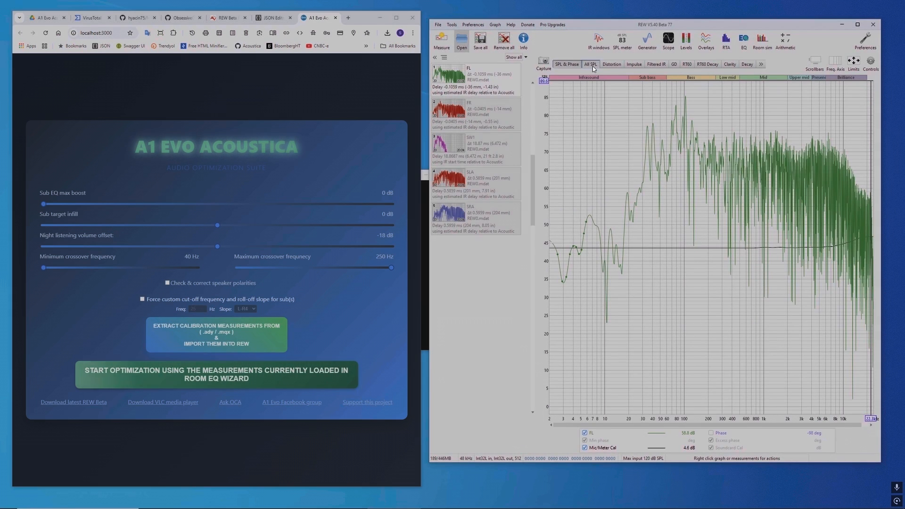
click(575, 65)
click(545, 66)
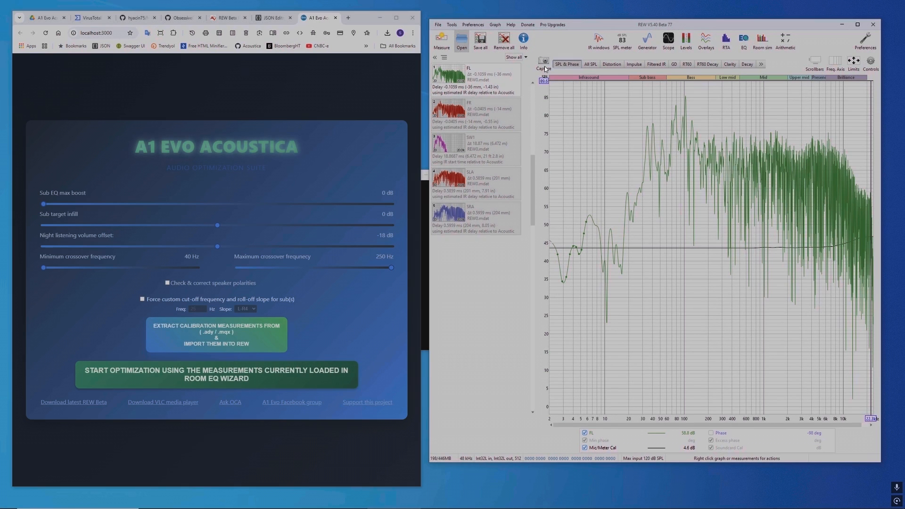
click(593, 66)
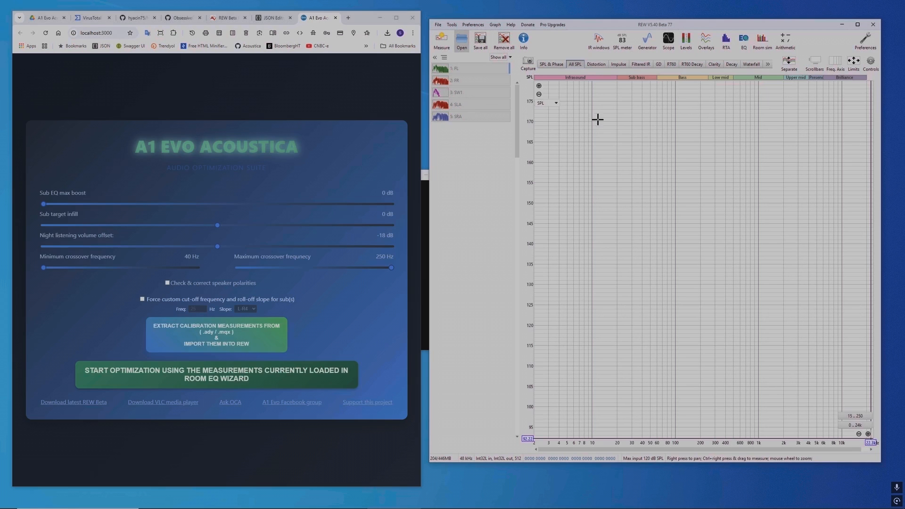
Step: Run the optimization on the measurements loaded in REW and save the generated .oca calibration file in the a1-evo-acoustica-win64_v1.0 folder
click(547, 65)
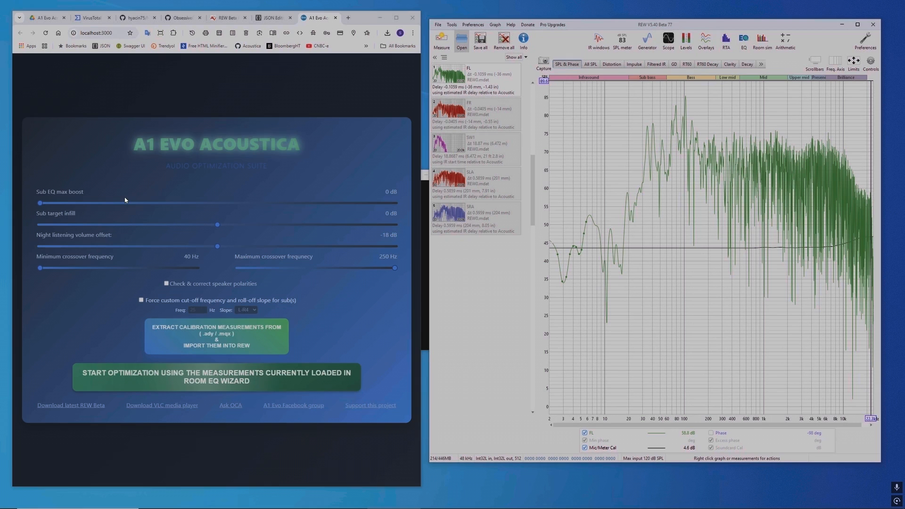
click(192, 381)
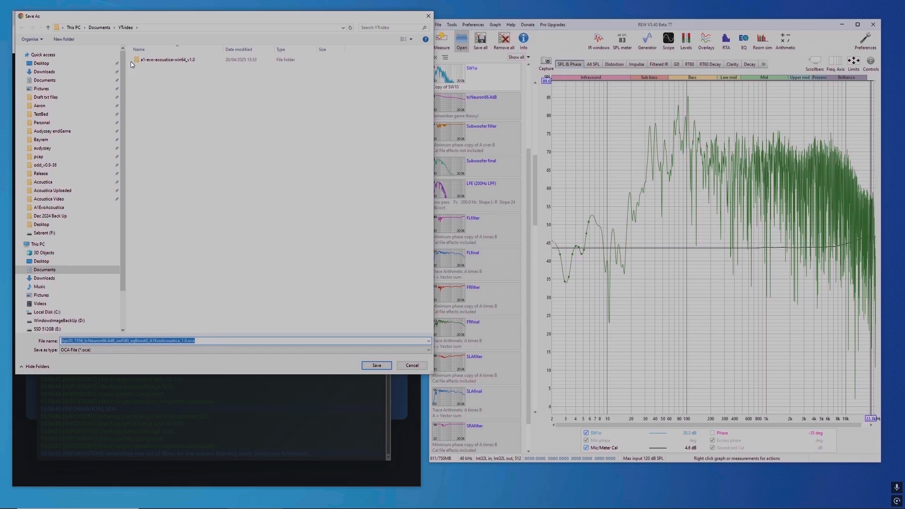
double_click(160, 60)
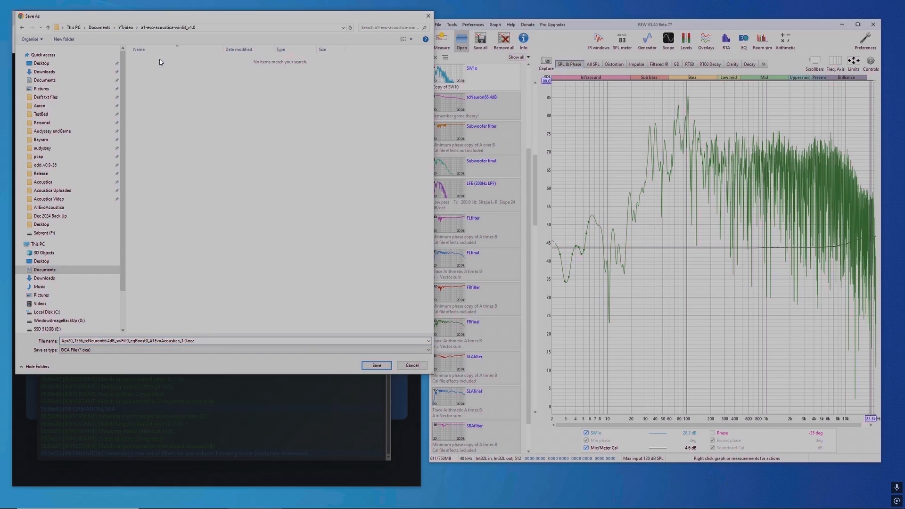
click(381, 367)
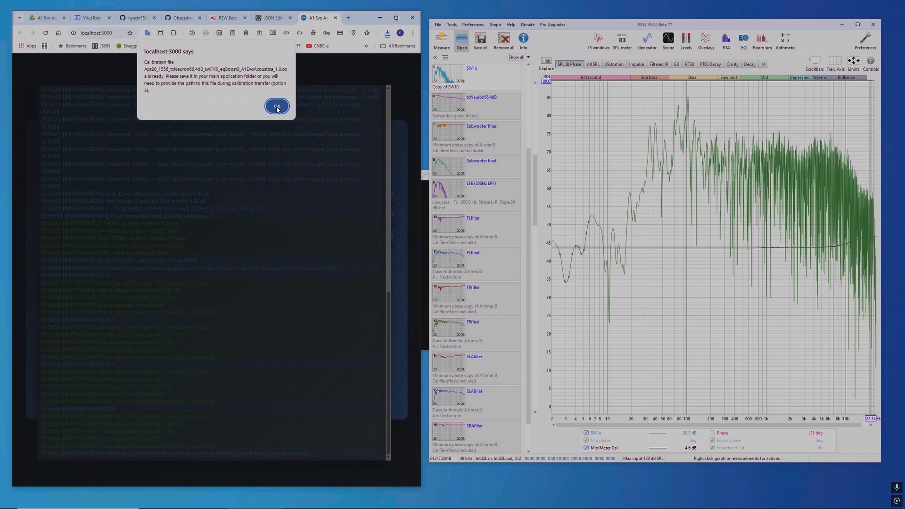
click(277, 107)
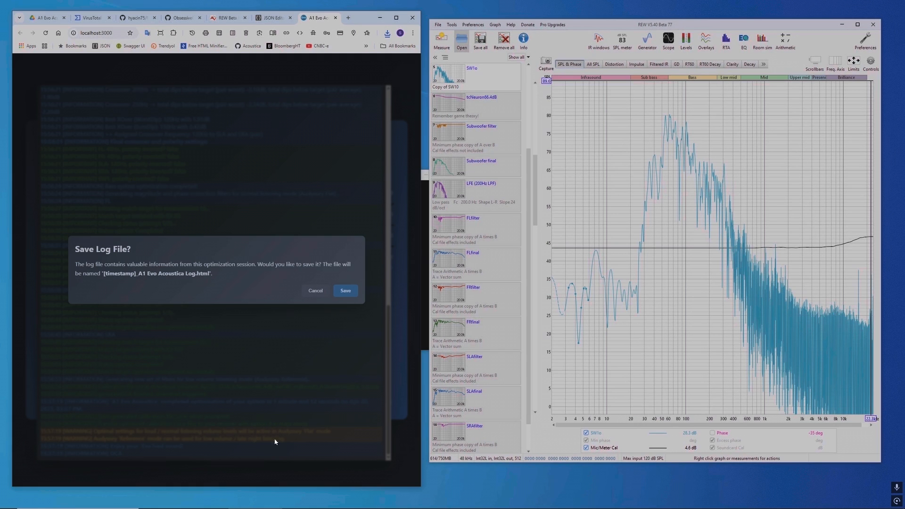
Step: Save the optimization log as an HTML file in the same folder and show the folder with a wider Name column
click(347, 291)
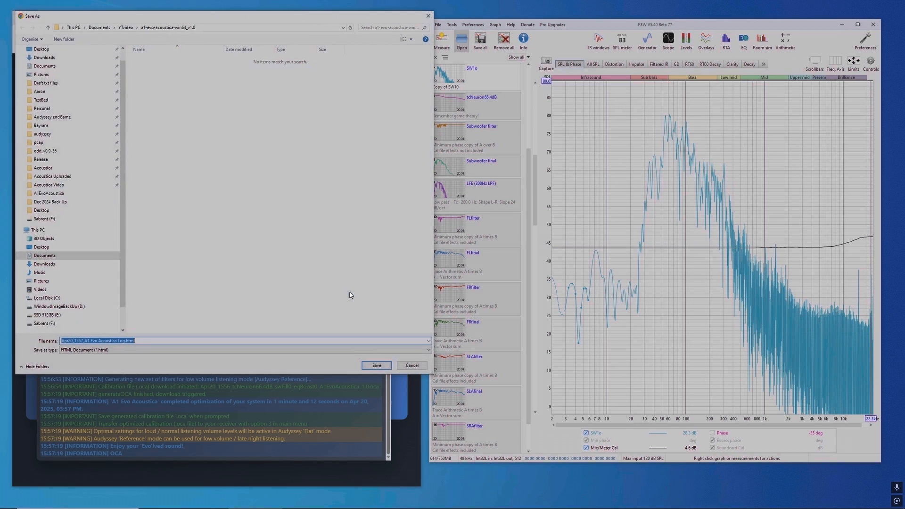
click(376, 366)
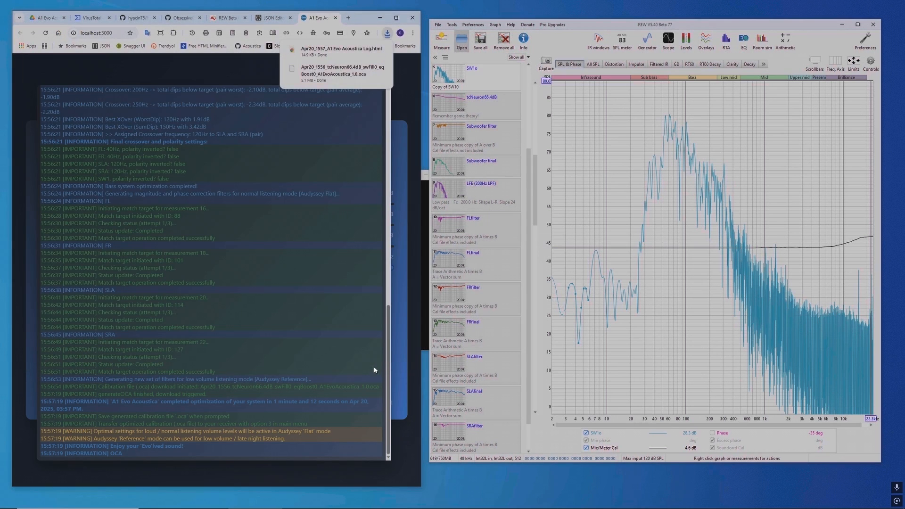
click(203, 502)
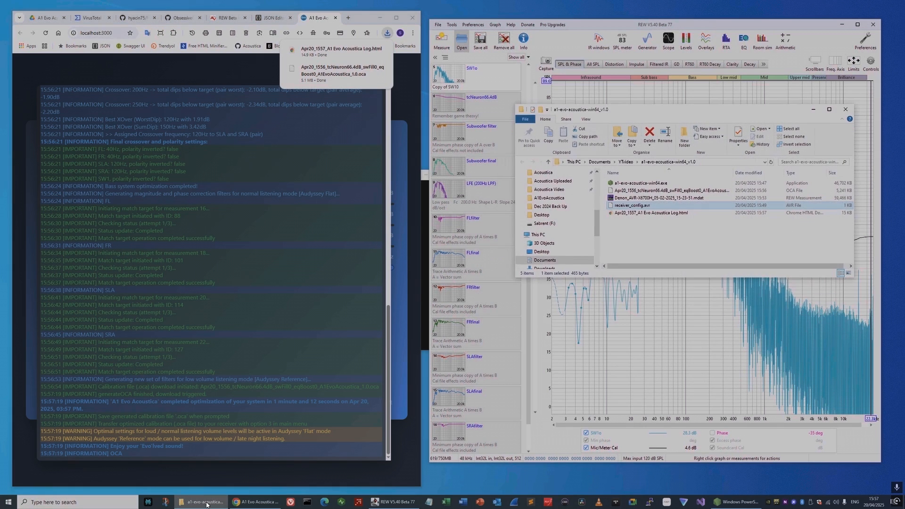
drag(691, 108, 667, 91)
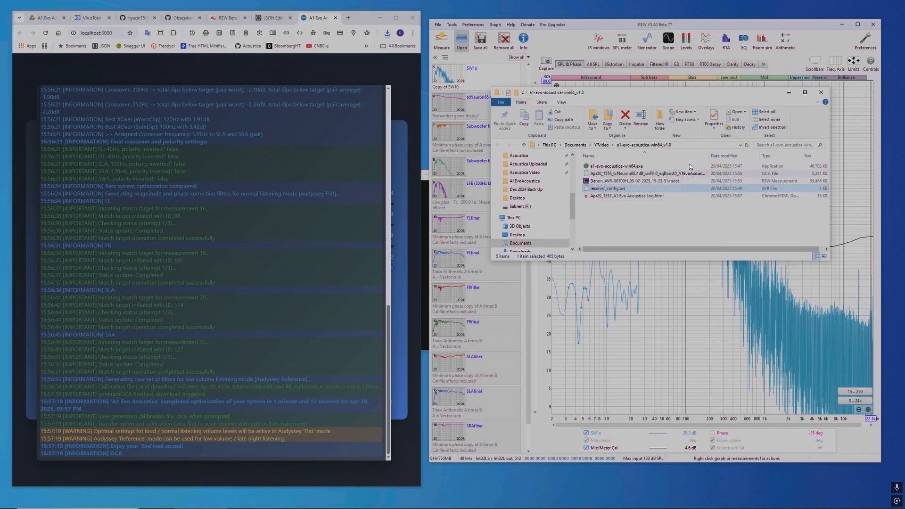
drag(712, 156, 750, 155)
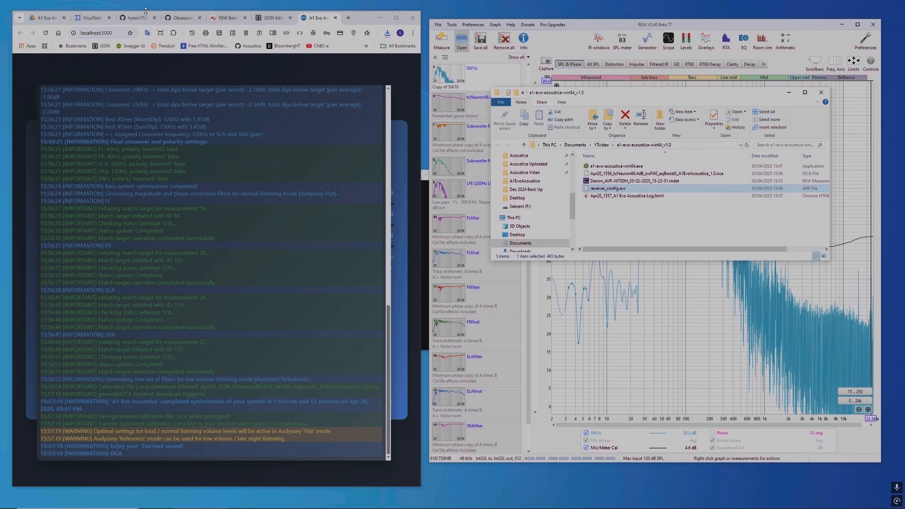
Step: Load the generated .oca file into JSON Editor Online and examine the FL channel's settings and filter and the SW1 channel's settings
click(275, 20)
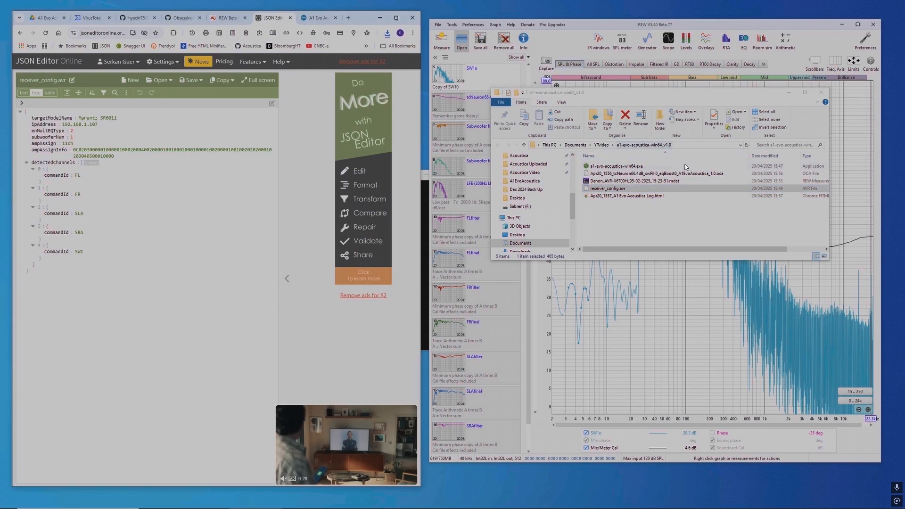
drag(692, 174, 168, 201)
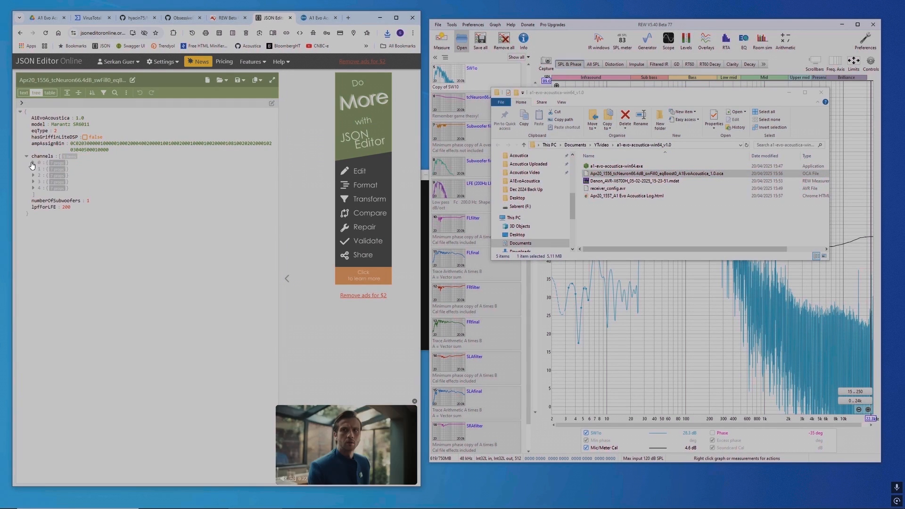
click(33, 163)
click(40, 188)
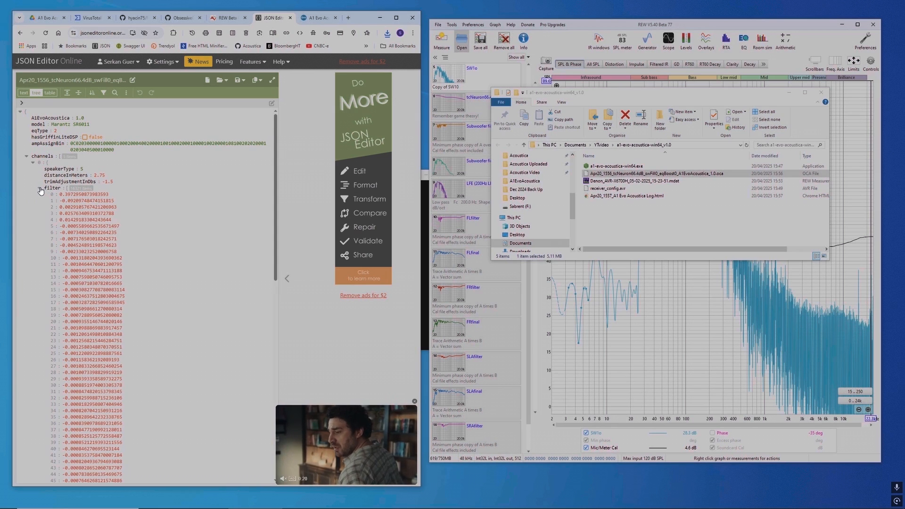
click(40, 188)
click(39, 189)
click(39, 188)
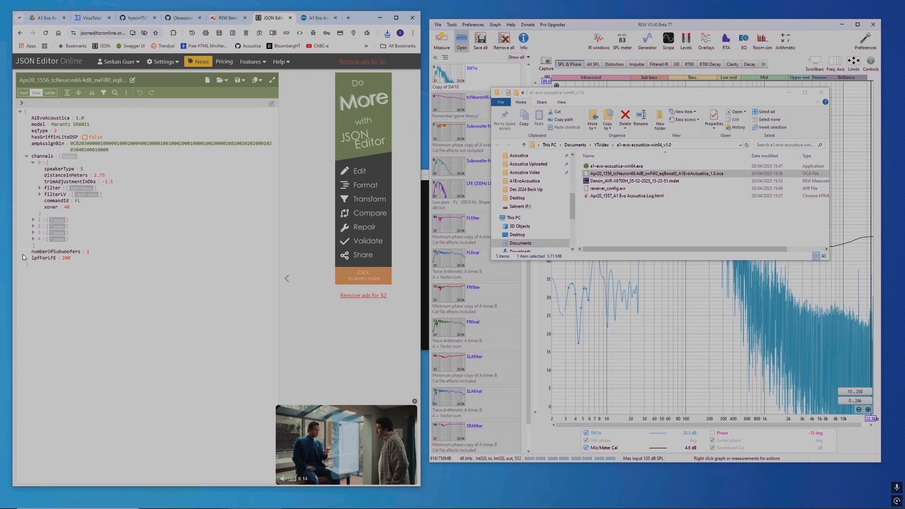
click(33, 239)
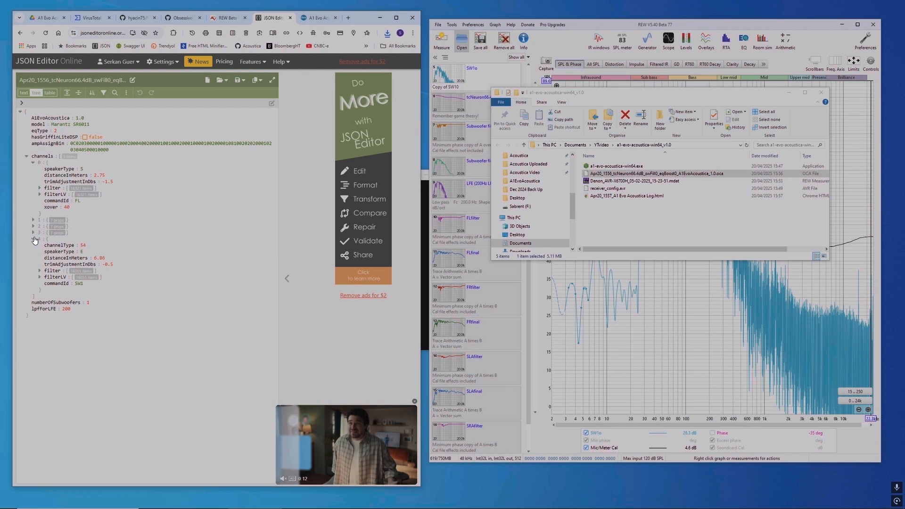
click(34, 239)
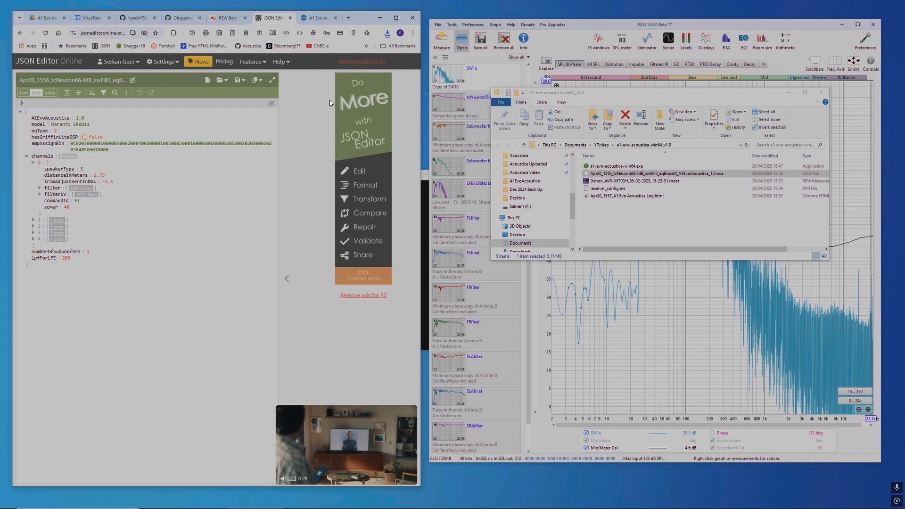
Step: Switch to the Windows PowerShell window and transfer the most recent .oca calibration file to the receiver with Transfer Calibration
click(314, 20)
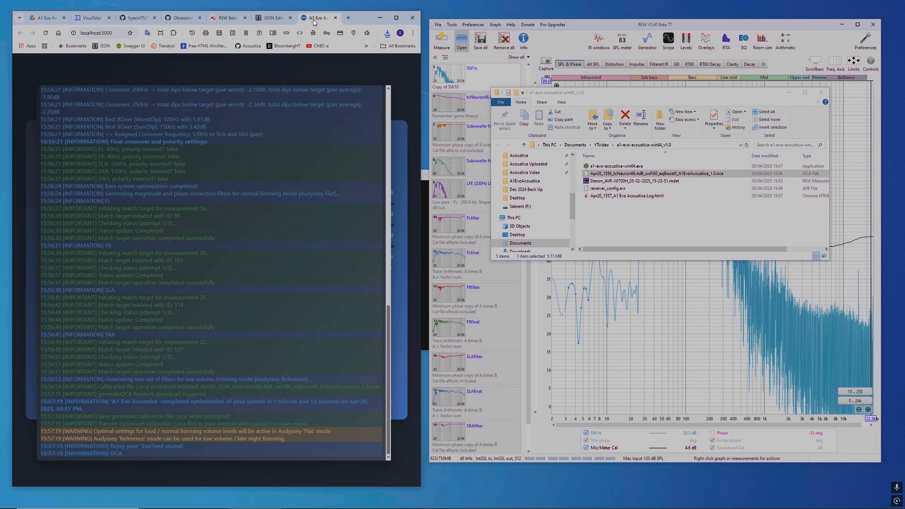
mouse_move(392, 502)
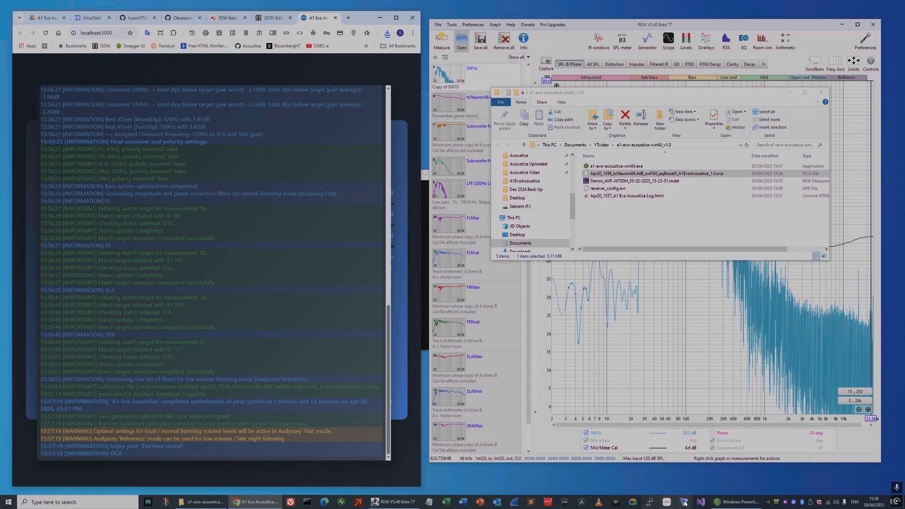
click(735, 502)
drag(303, 178, 247, 158)
key(Down)
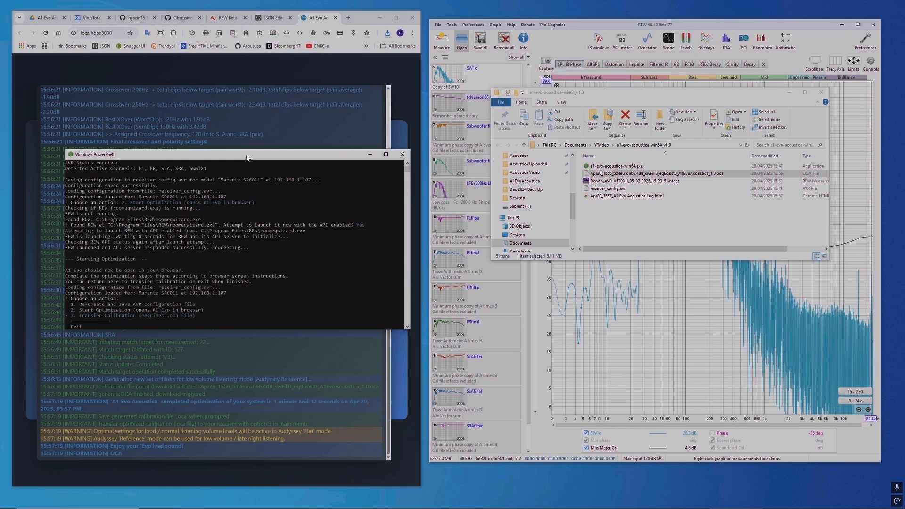
key(Return)
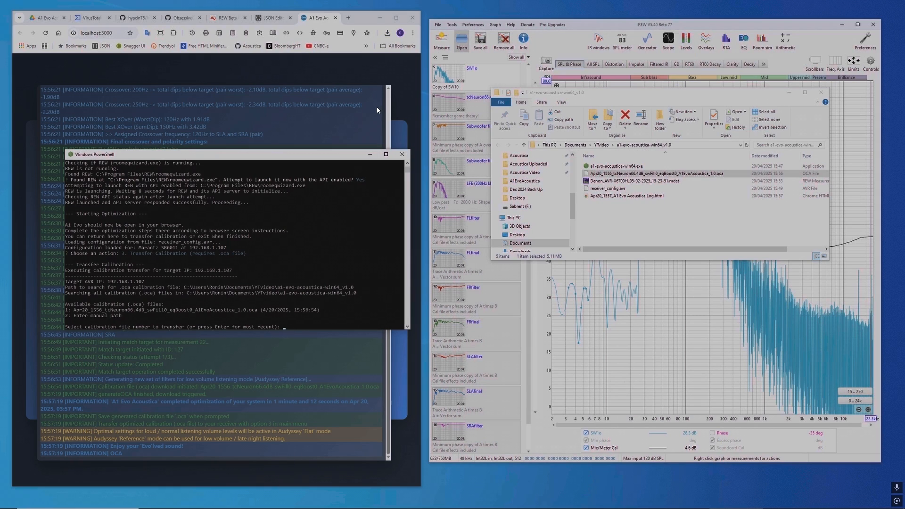
key(Return)
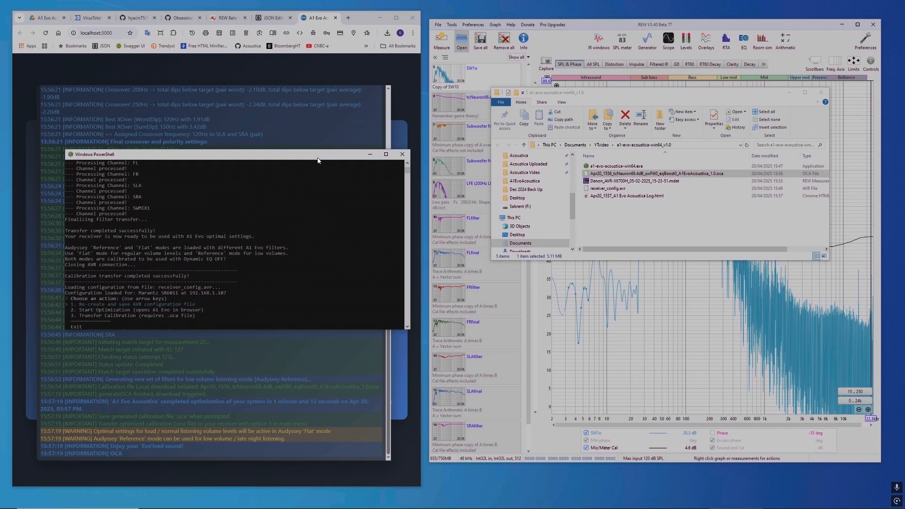
Step: Minimize the folder window, move the PowerShell window over REW, and open the receiver's Setup Menu at 192.168.1.107 in a new browser tab
click(789, 93)
drag(336, 159, 751, 236)
click(348, 19)
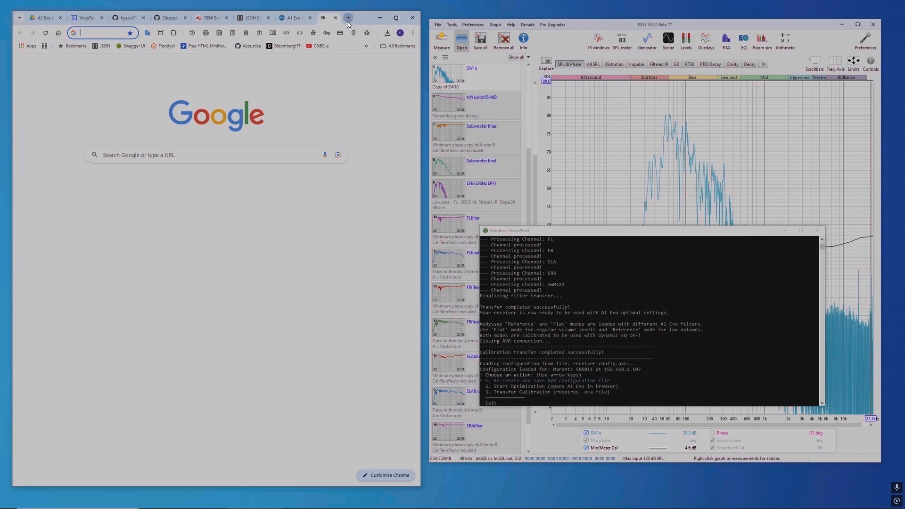
text(192.168.1.107)
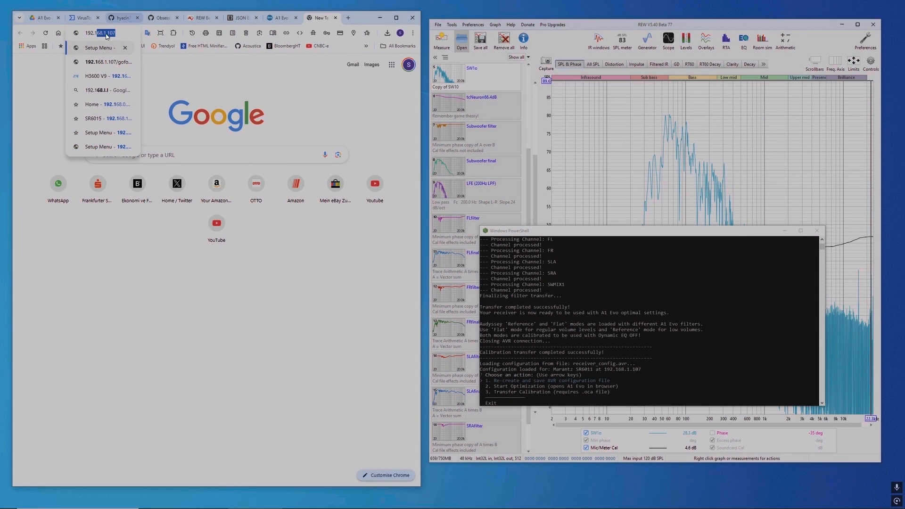
click(99, 49)
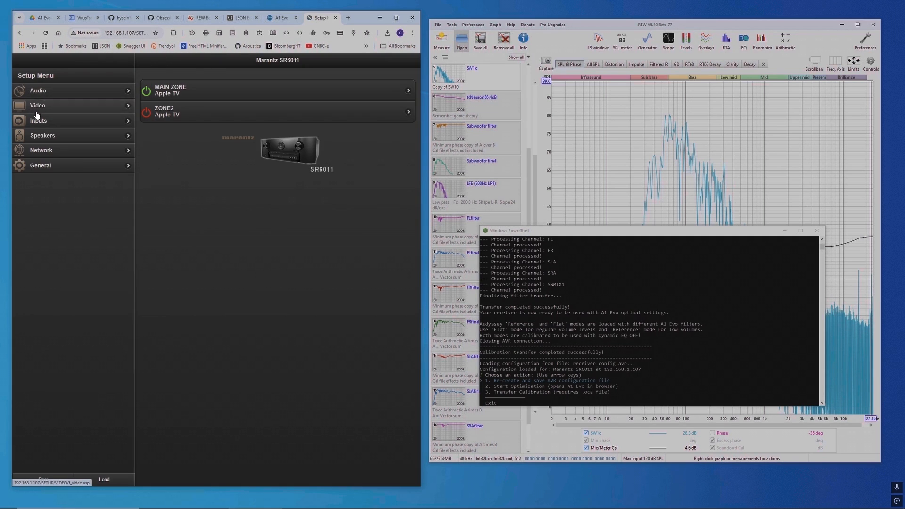
Step: Check the receiver's Speaker Config. page and compare its speaker distances with the values in the .oca file
click(45, 136)
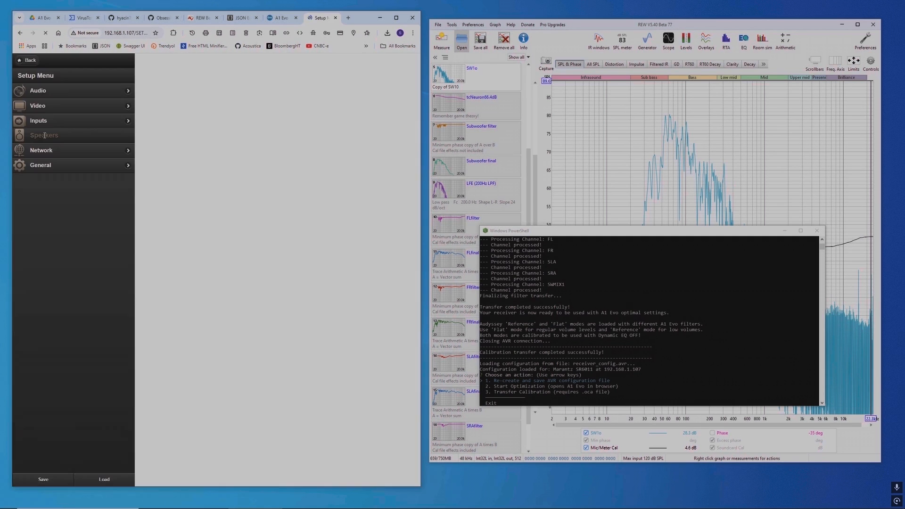
click(170, 102)
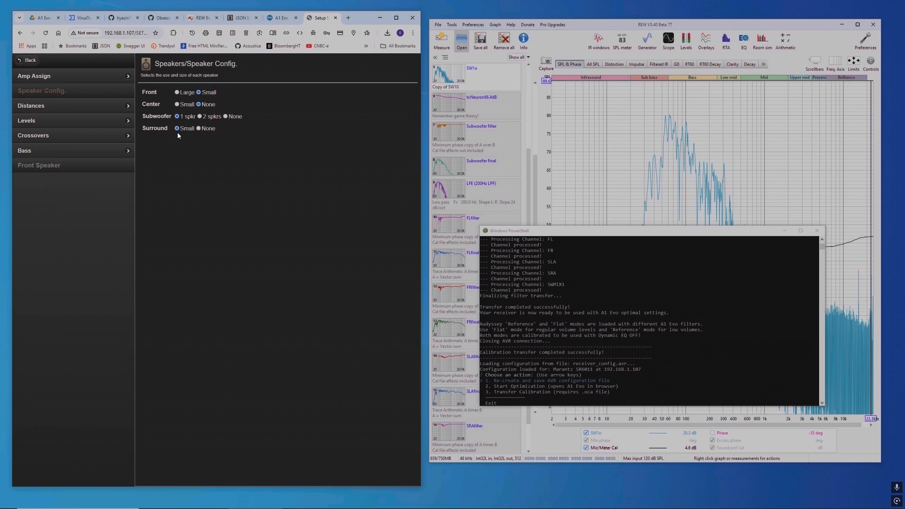
click(45, 105)
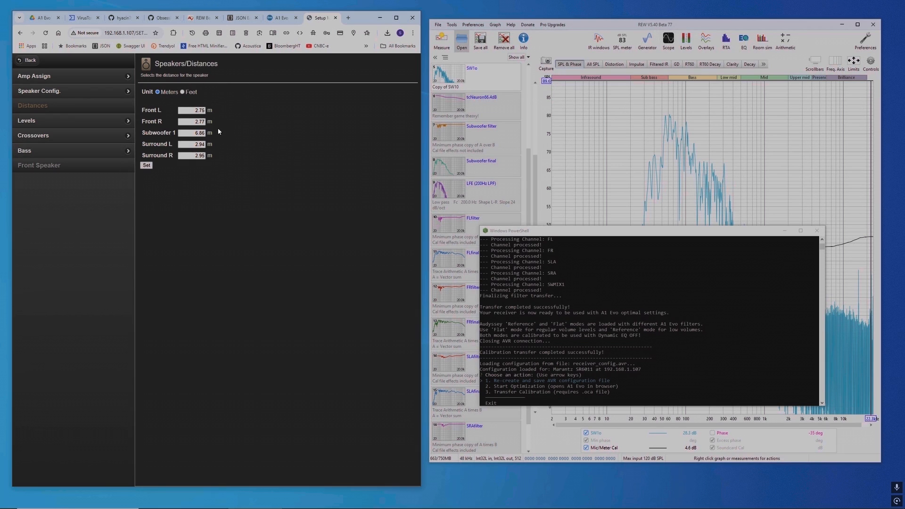
click(241, 19)
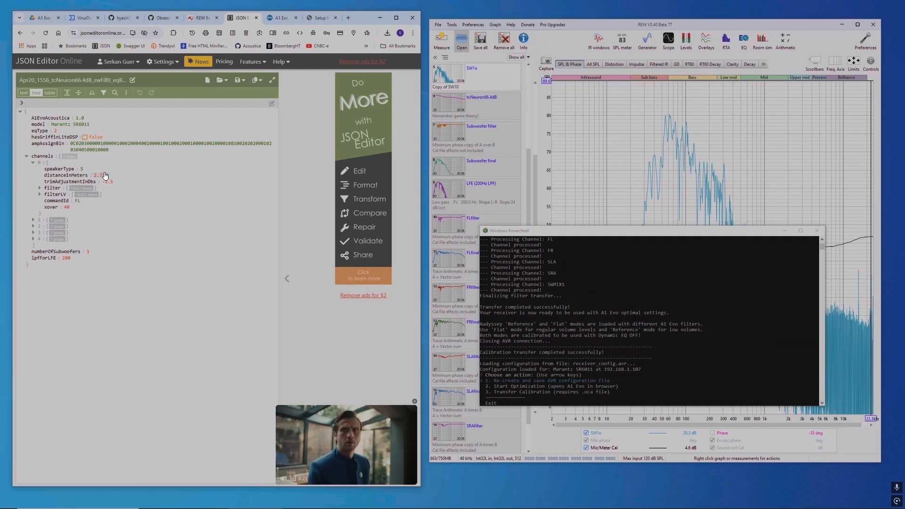
click(319, 18)
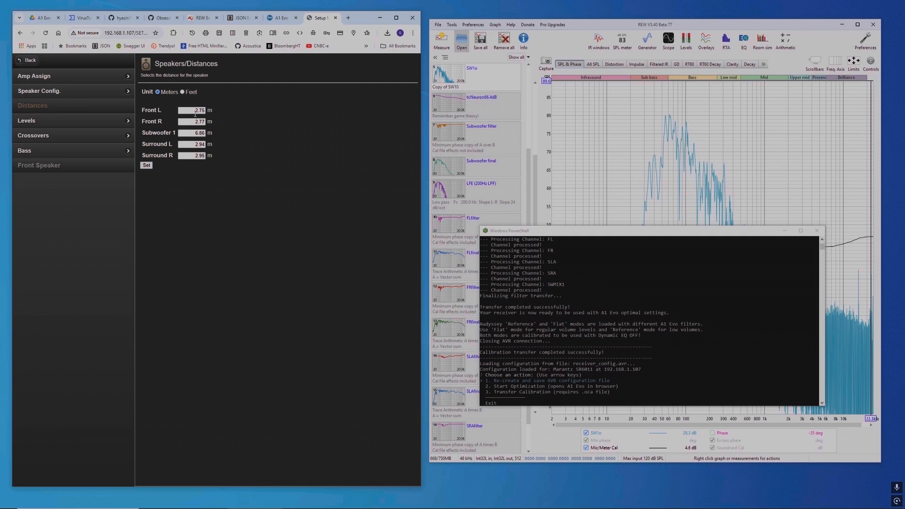
drag(194, 114, 206, 112)
mouse_move(194, 121)
mouse_down()
mouse_move(206, 122)
mouse_move(207, 111)
mouse_up()
Step: Review the receiver's speaker Levels, Crossovers and Bass settings
click(85, 125)
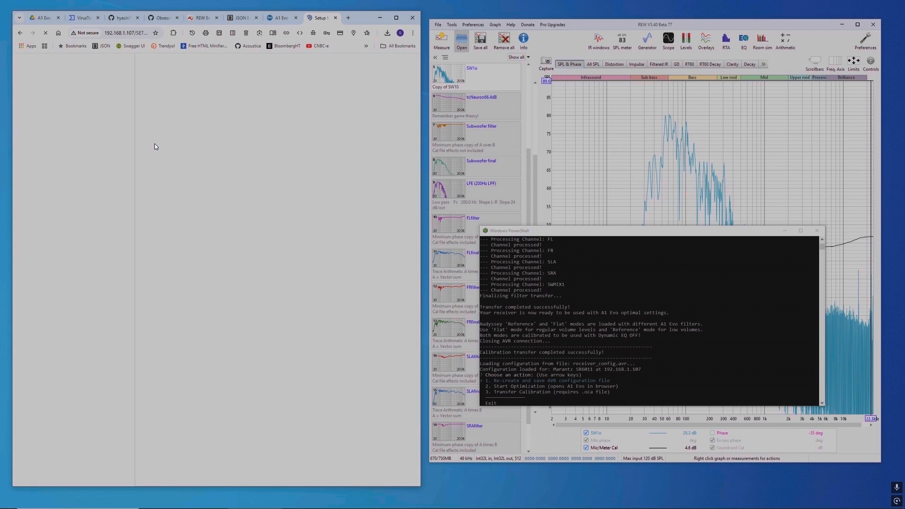
click(51, 139)
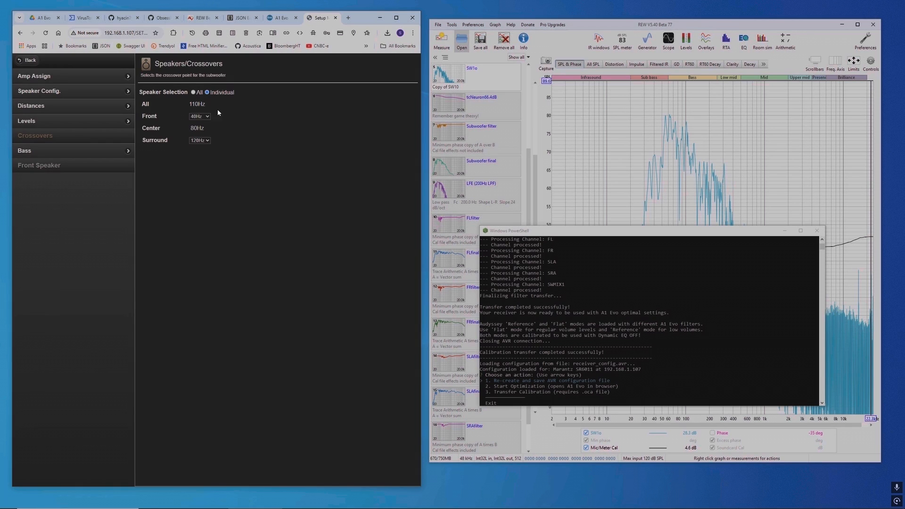
click(73, 154)
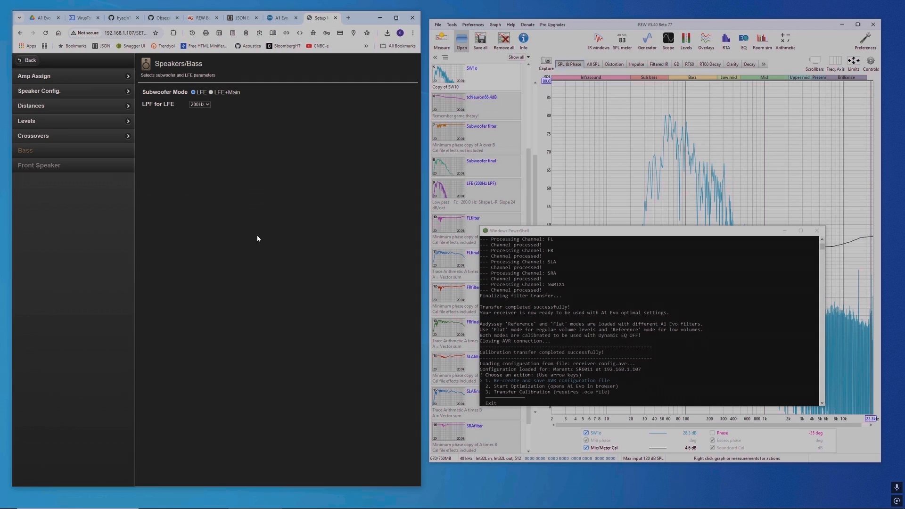
Step: Close the A1 Evo optimizer page and move the PowerShell window over the browser
click(274, 19)
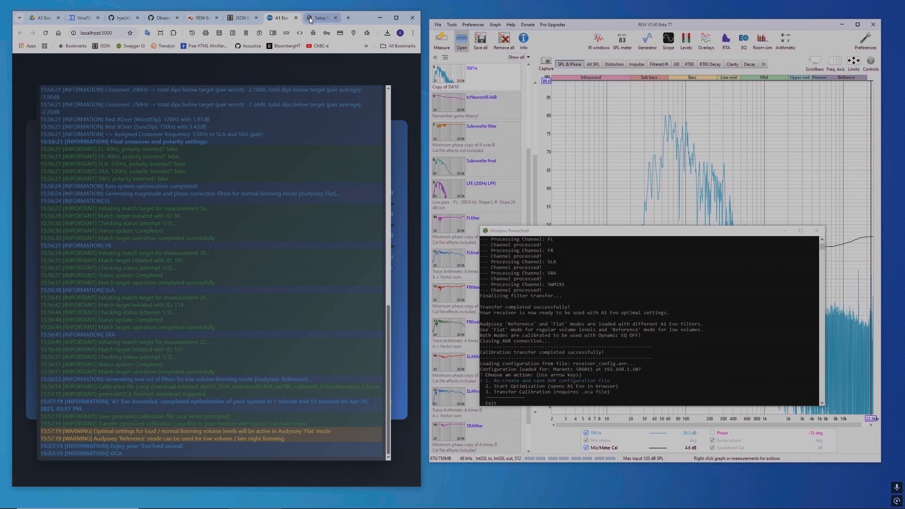
click(295, 19)
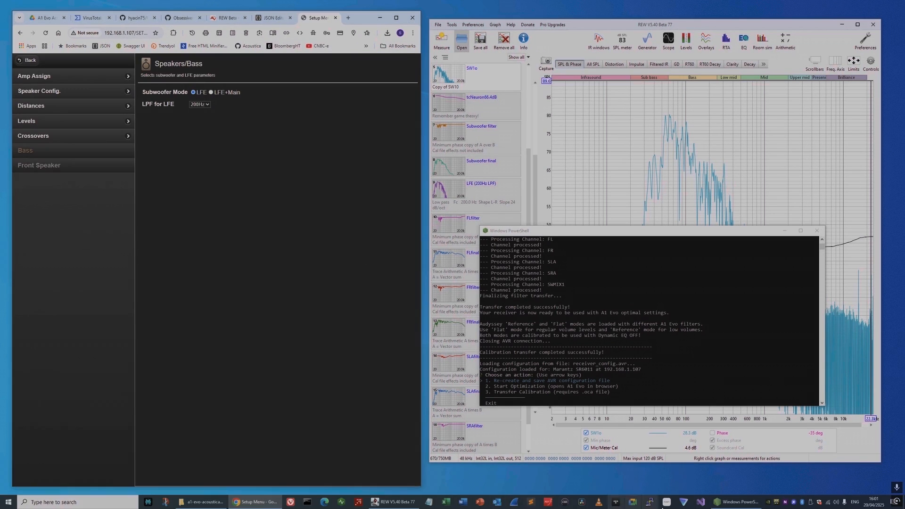
drag(635, 233, 193, 179)
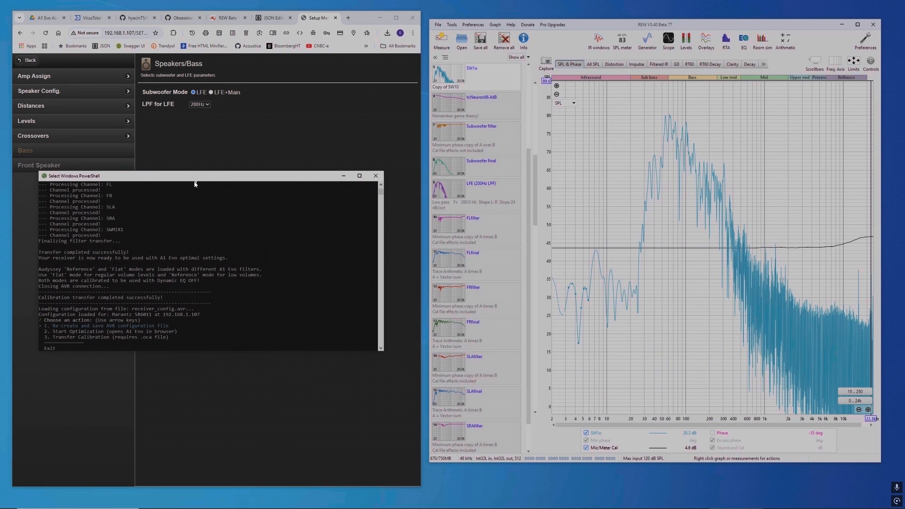
Step: Start Optimization to open A1 Evo in the browser, and dismiss REW's request to remove all measurements
key(Return)
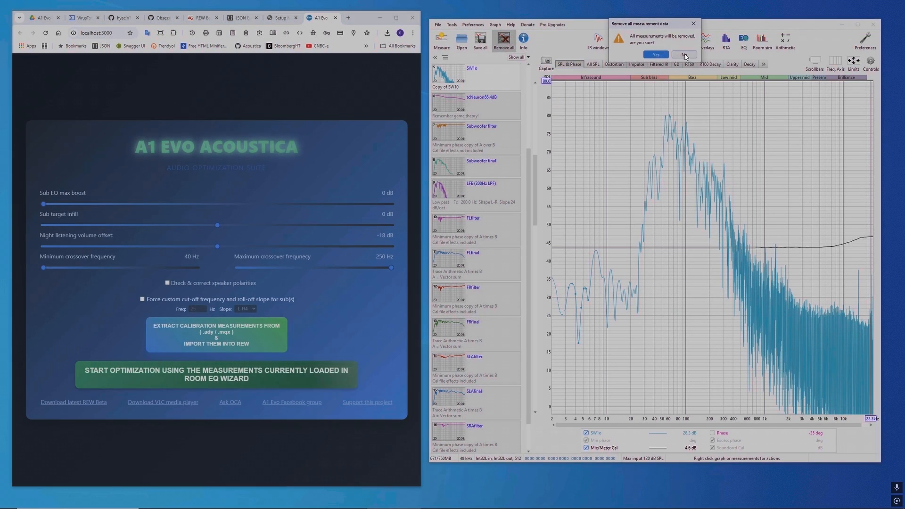
click(656, 55)
Step: Show all measurements in REW's All SPL graph, maximize the window and fit the graph limits to the data
click(594, 65)
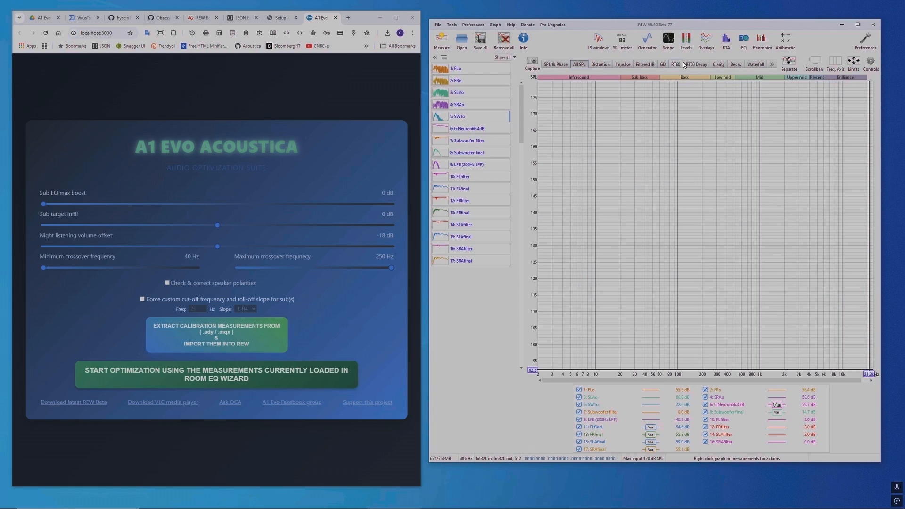
click(856, 24)
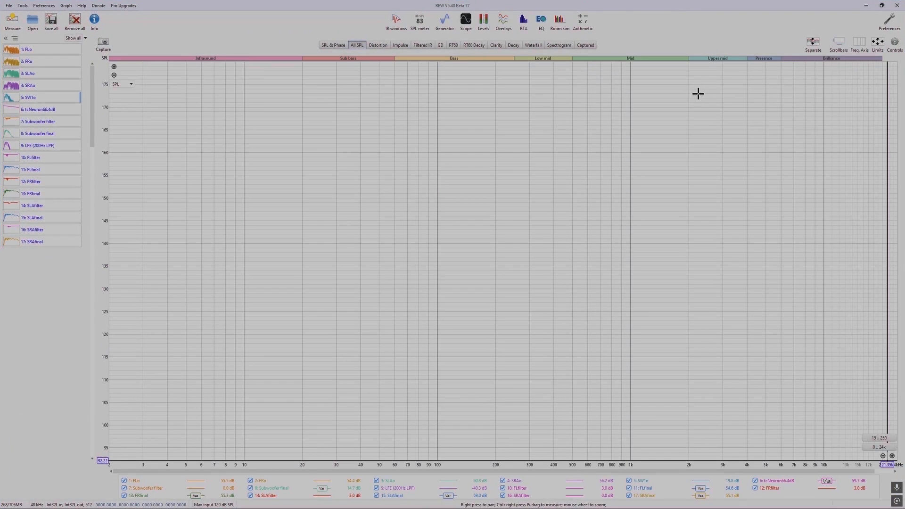
click(878, 45)
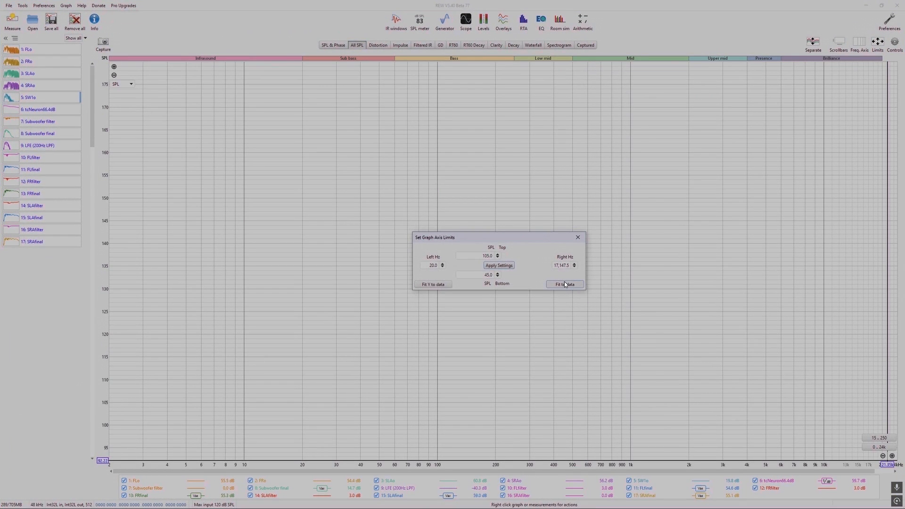
click(566, 284)
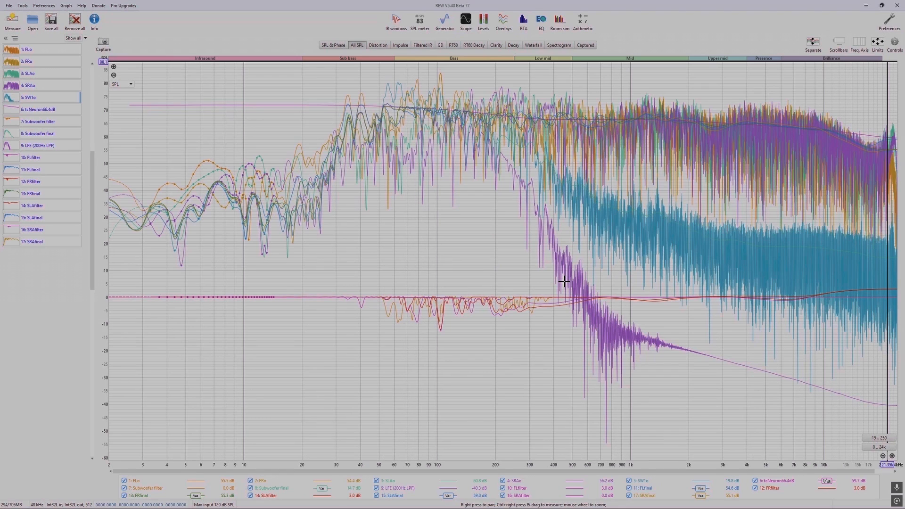
Step: Clear all traces from the All SPL graph and show only measurements 6 to 17, from the target curve to SRAfinal
right_click(60, 101)
click(47, 118)
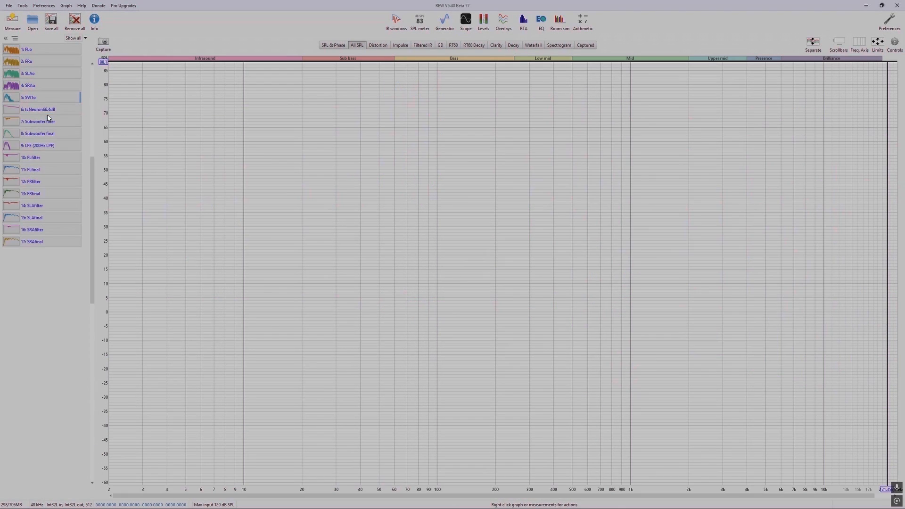
drag(67, 111, 45, 243)
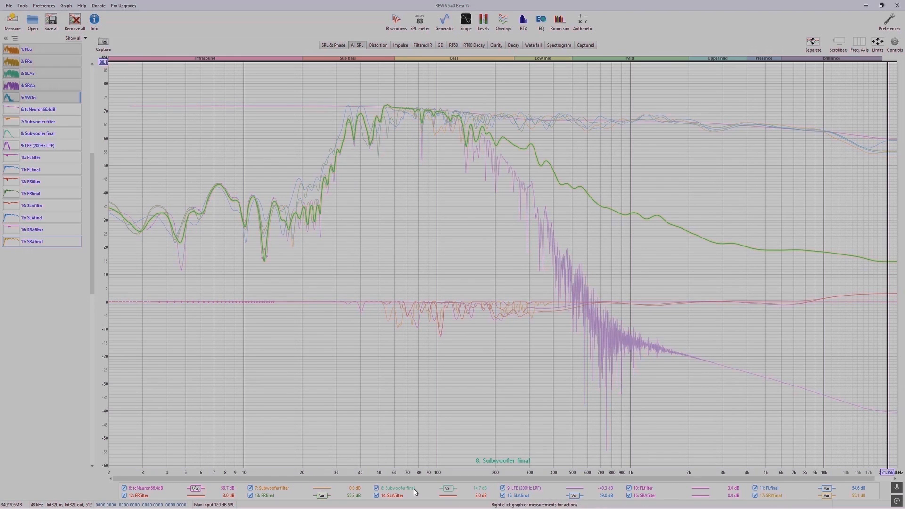
Step: Show the original measurements SW1o, SRAo, SLAo, FRo and FLo in the All SPL graph again
ctrl+click(38, 99)
ctrl+click(38, 87)
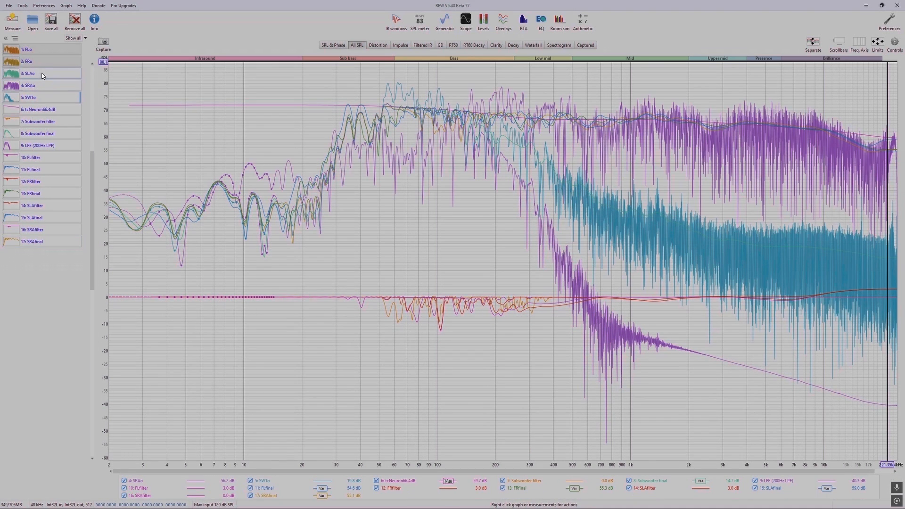
ctrl+click(42, 74)
ctrl+click(46, 61)
ctrl+click(48, 49)
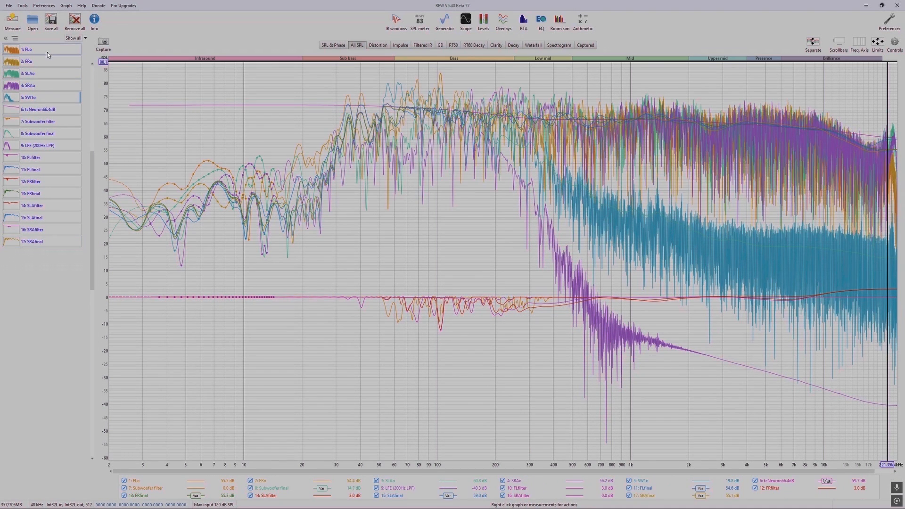
Step: Hide the five original speaker and subwoofer measurements from the graph and restore REW to its smaller window size
ctrl+click(47, 53)
ctrl+click(46, 62)
ctrl+click(46, 74)
ctrl+click(46, 87)
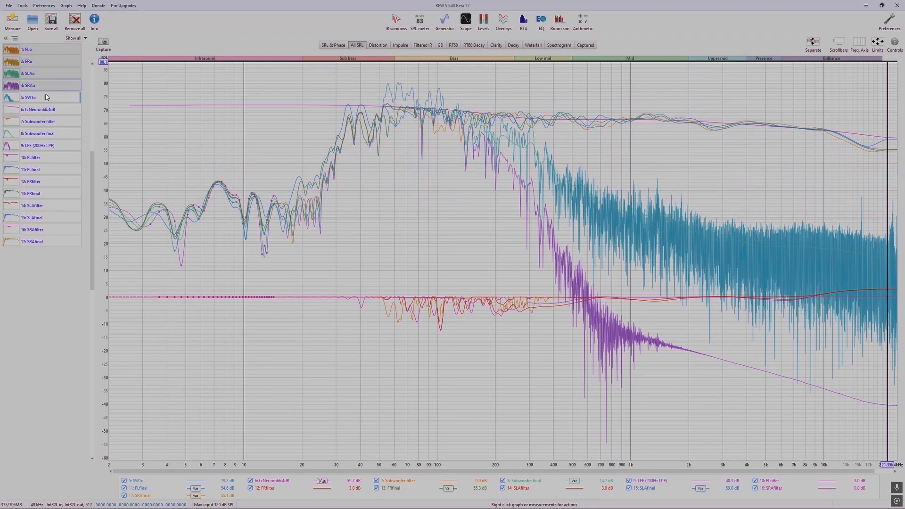
ctrl+click(47, 100)
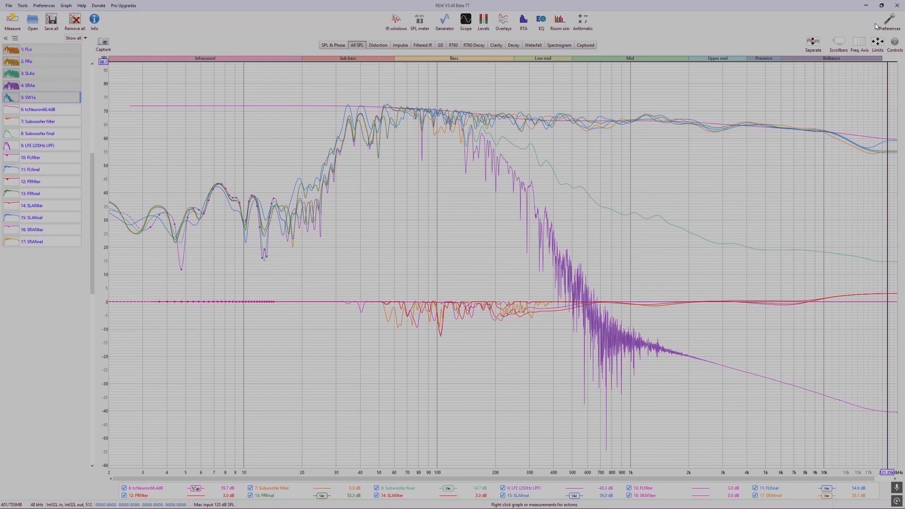
click(883, 6)
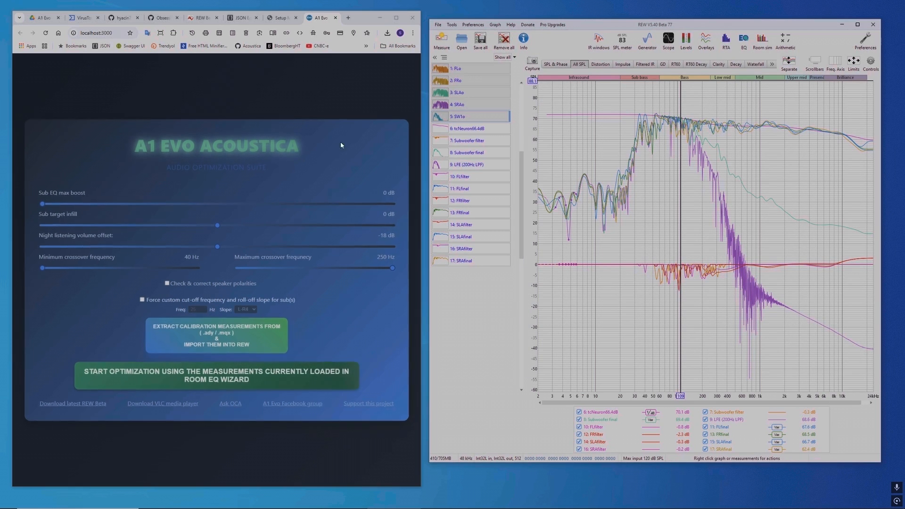
Step: Remove all measurements from REW and load the raw speaker and subwoofer measurements from the REW0.mdat file
click(502, 46)
click(651, 56)
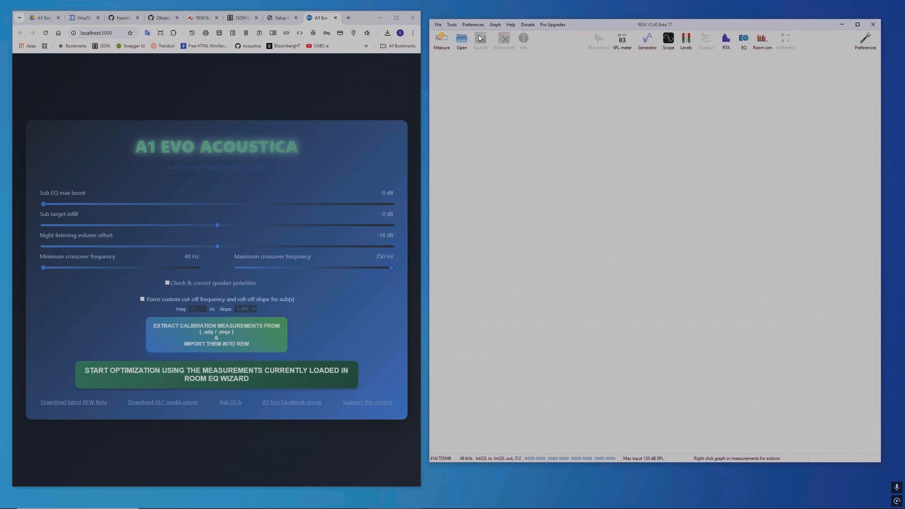
click(462, 47)
double_click(560, 186)
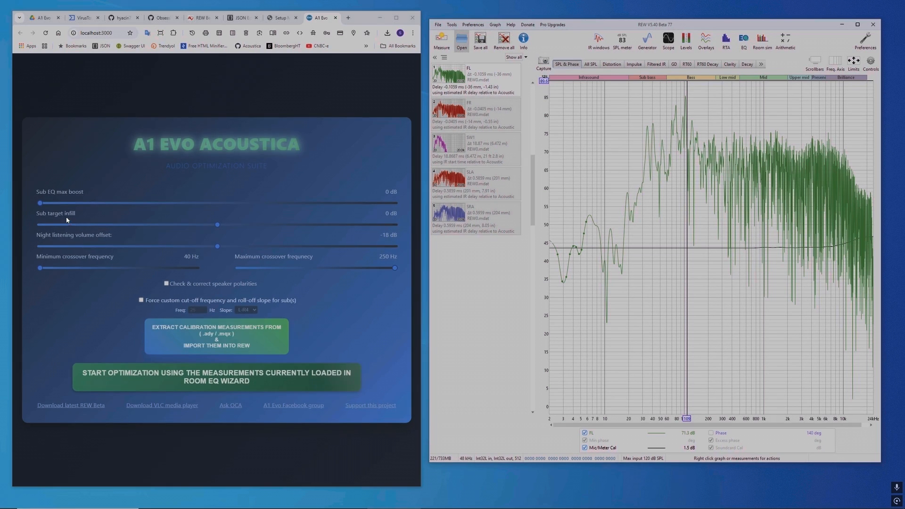
Step: Try the Sub EQ max boost and Sub target infill settings in A1 Evo and return both to 0 dB
mouse_move(40, 204)
mouse_down()
mouse_move(402, 215)
mouse_move(39, 214)
mouse_up()
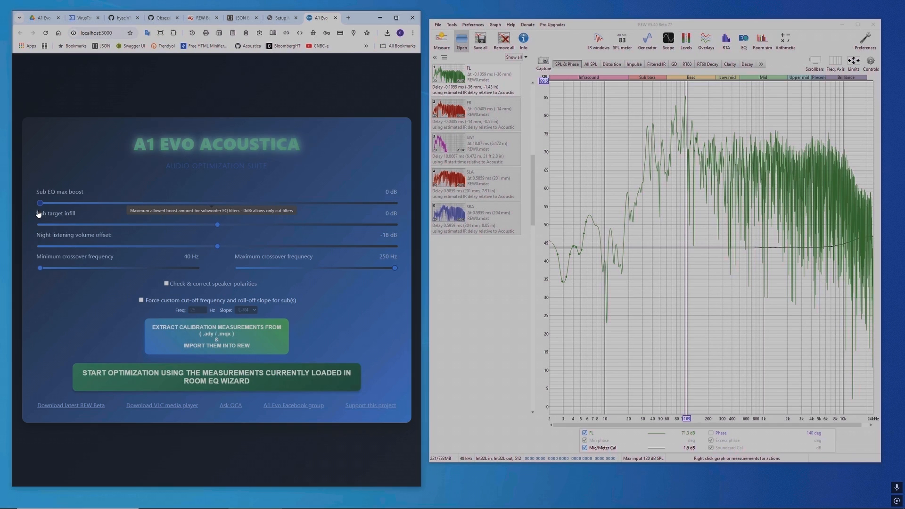
drag(97, 212, 40, 219)
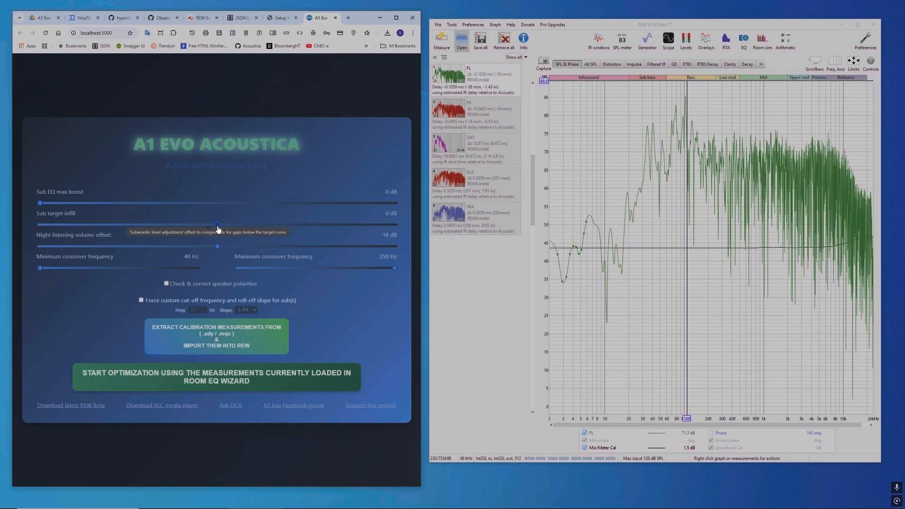
drag(281, 229, 211, 230)
drag(311, 231, 211, 230)
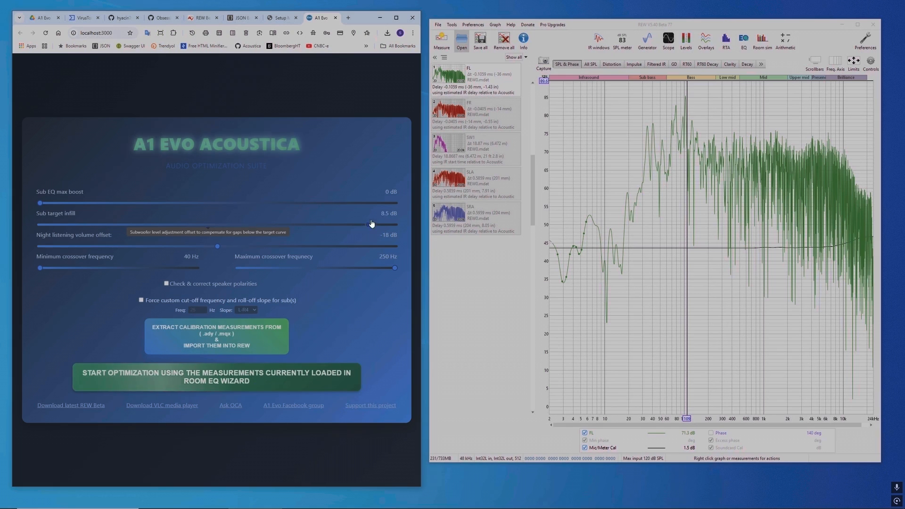
drag(209, 225, 402, 227)
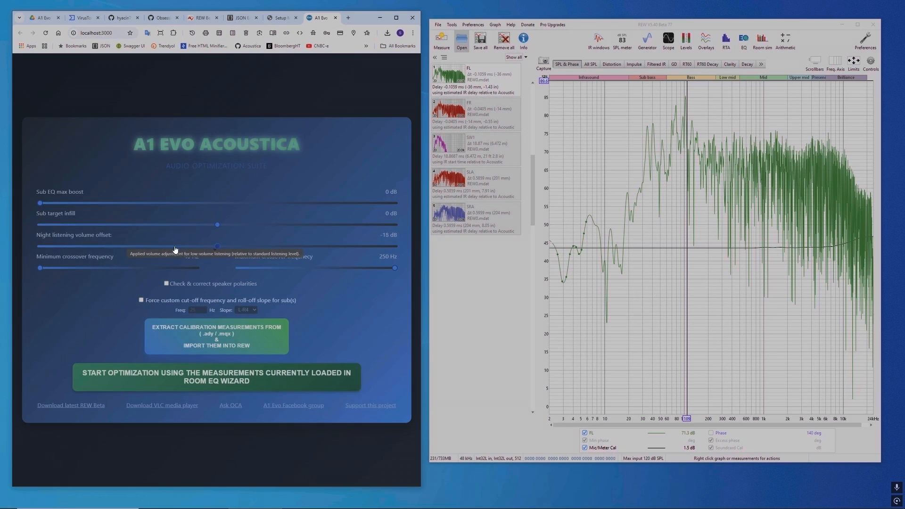
Step: Try the range of the Night listening volume offset and return it to -18 dB
drag(39, 249, 283, 248)
drag(390, 245, 216, 243)
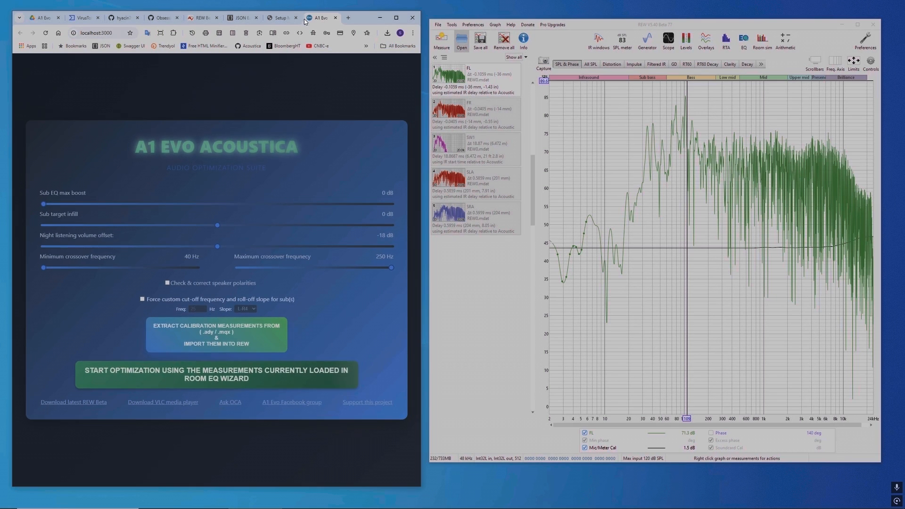
Step: Check the receiver's Audyssey settings for MultEQ XT32, Dynamic EQ and Dynamic Volume, then return to the A1 Evo page
click(282, 21)
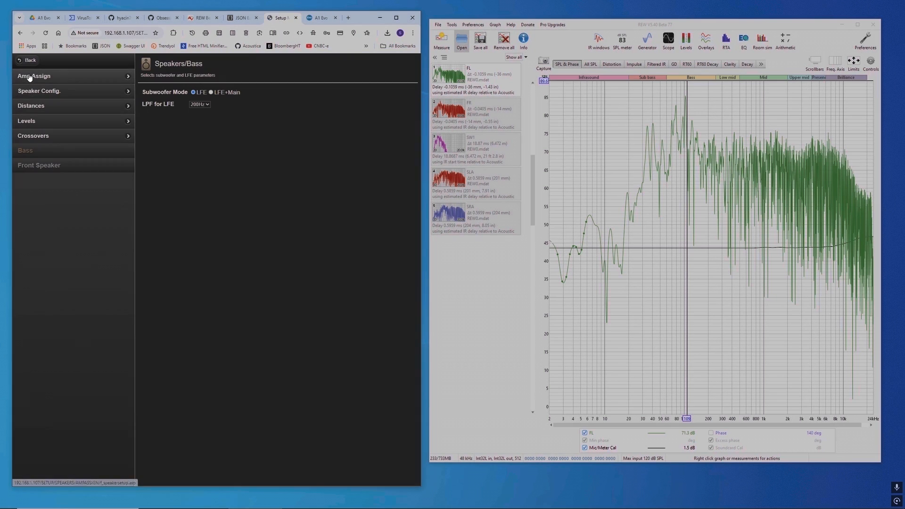
click(27, 61)
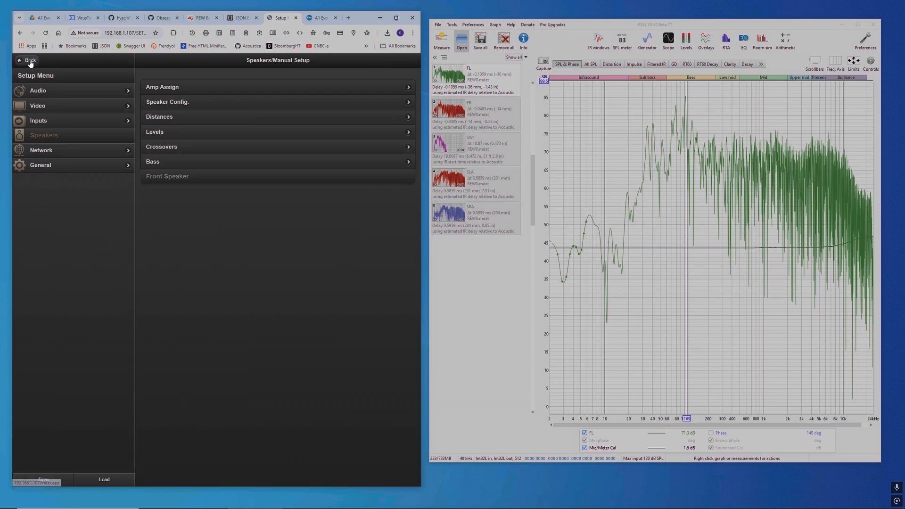
click(40, 90)
click(166, 176)
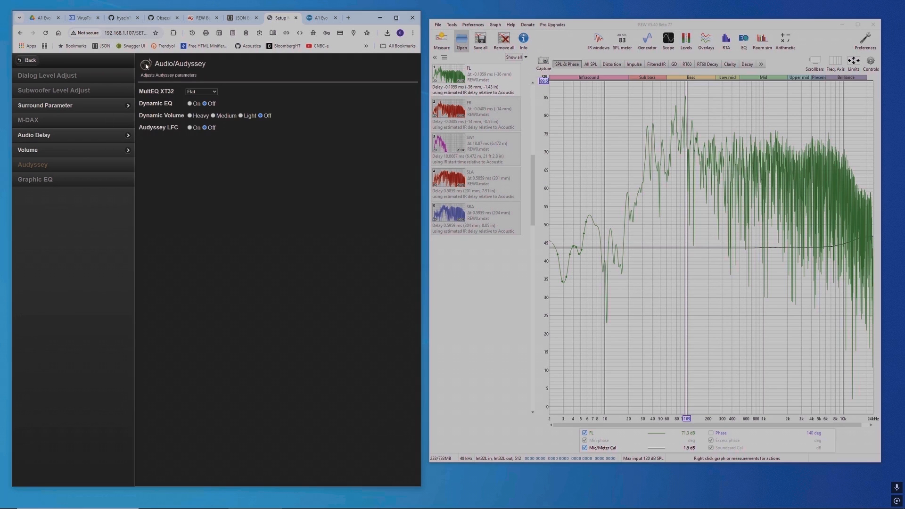
click(323, 20)
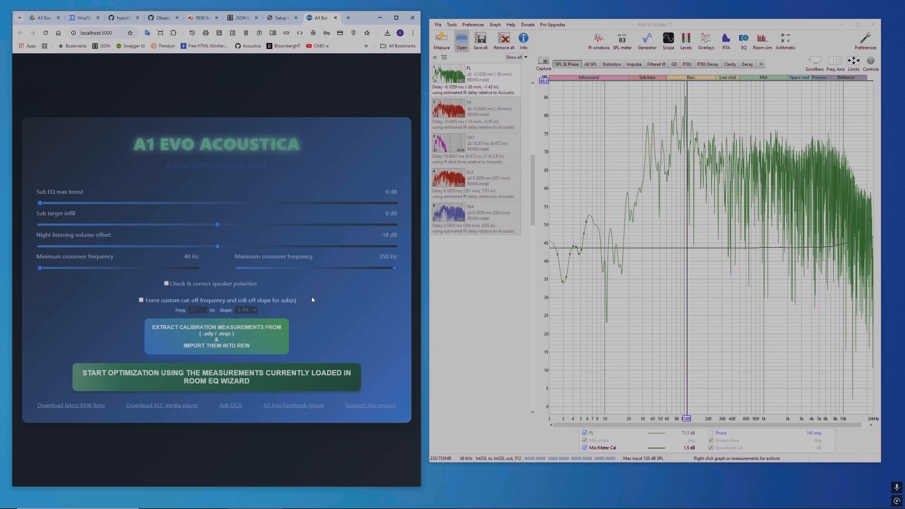
Step: Try the maximum crossover frequency setting, leaving it at 250 Hz, and switch the speaker polarity check on and off again
drag(395, 268, 406, 282)
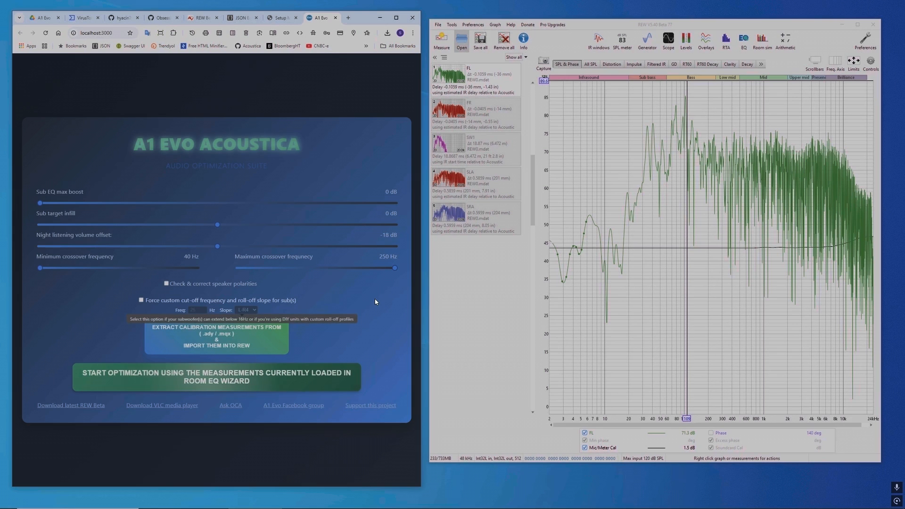
click(166, 284)
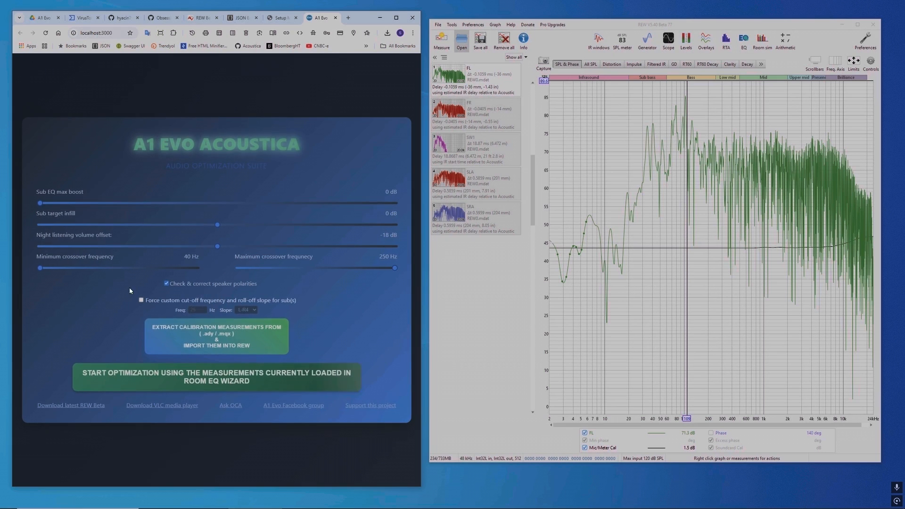
click(168, 286)
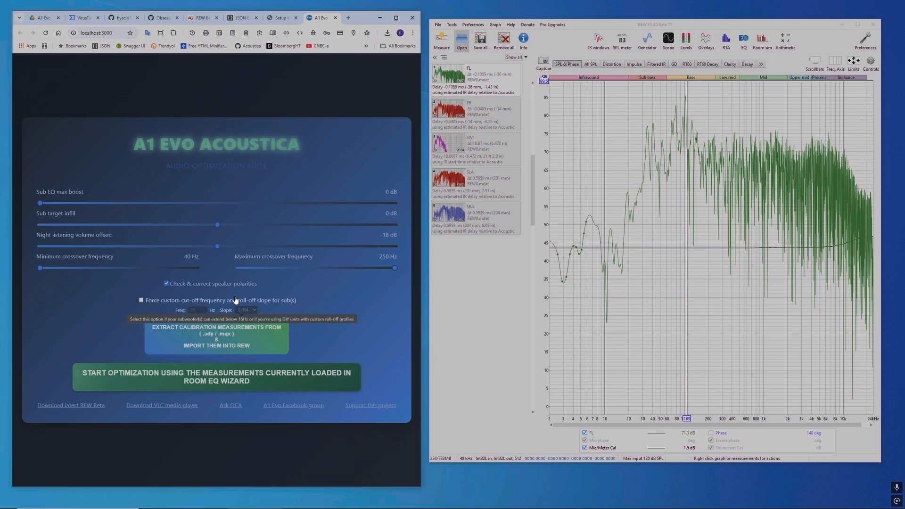
click(213, 285)
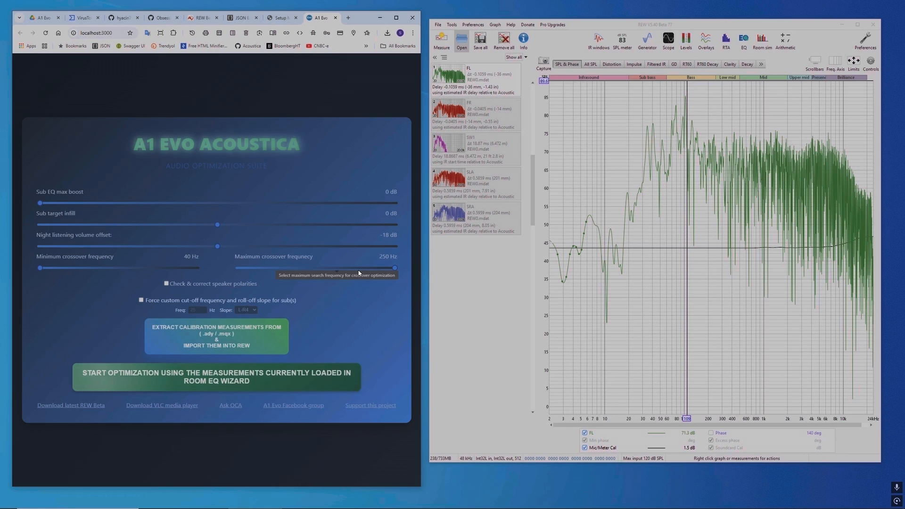
Step: Try forcing a custom subwoofer cut-off with different frequencies, view the roll-off slope options and disable the option again
click(140, 300)
click(202, 312)
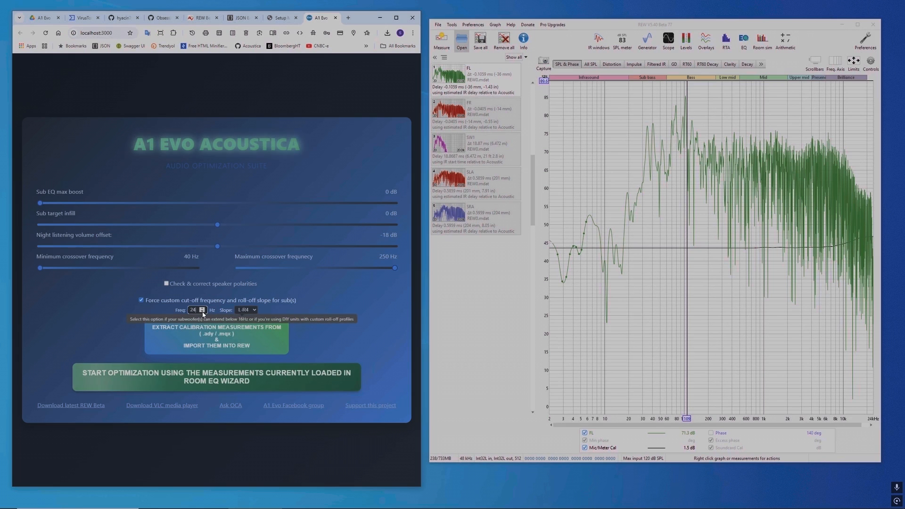
click(202, 311)
click(202, 311)
click(201, 309)
click(201, 309)
click(202, 309)
click(201, 309)
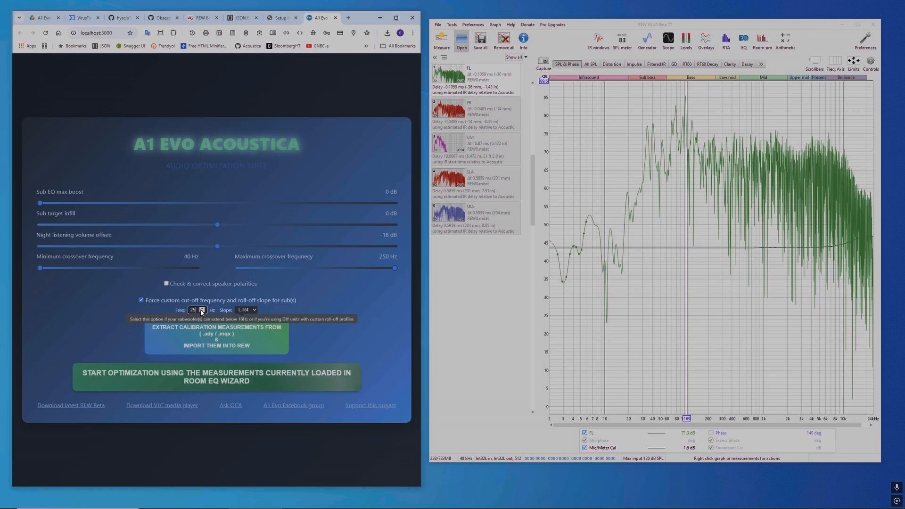
click(201, 310)
click(201, 309)
click(202, 312)
click(202, 312)
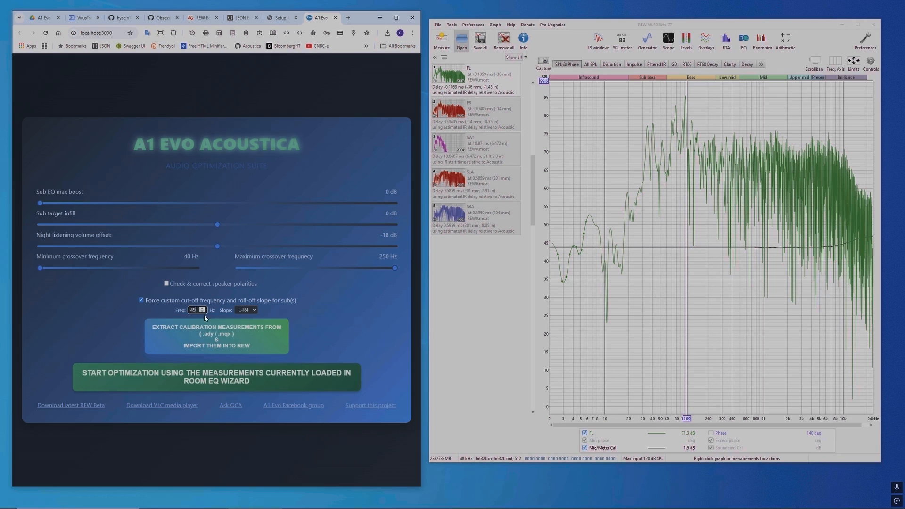
click(203, 312)
click(202, 312)
click(203, 313)
click(203, 313)
click(204, 314)
click(205, 314)
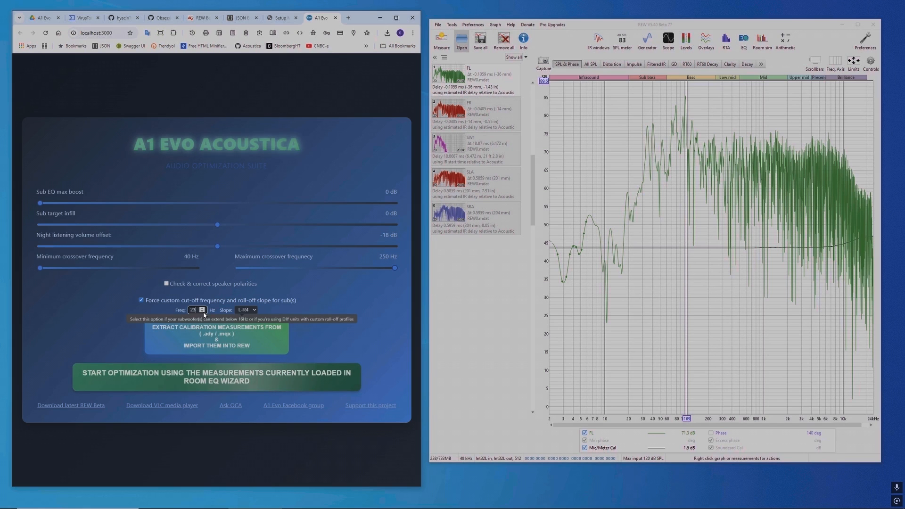
click(247, 311)
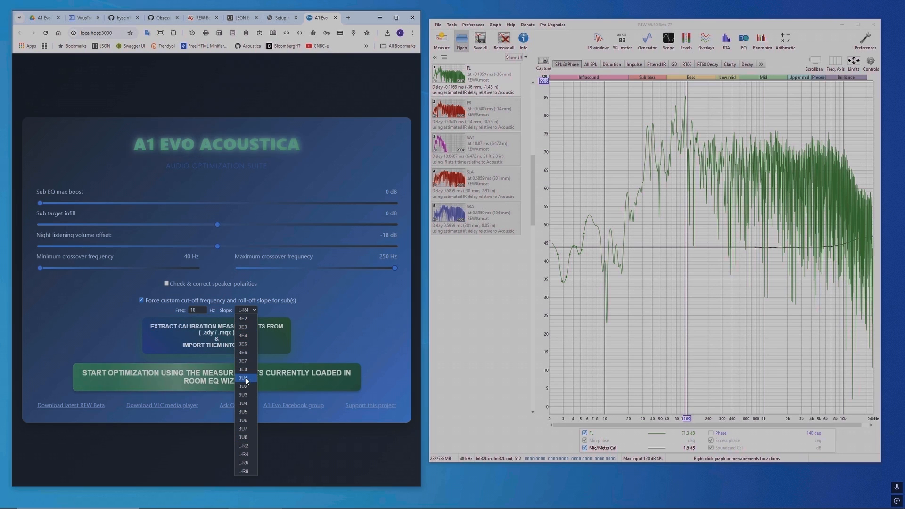
click(255, 310)
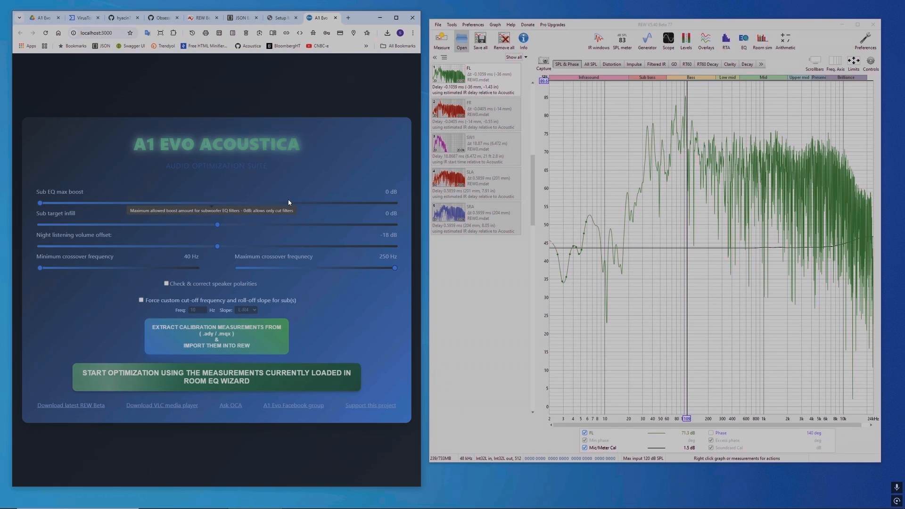
Step: Open the REW preferences and review the View, Analysis and Equaliser settings, leaving "Drop filters if gain is small" disabled
click(865, 40)
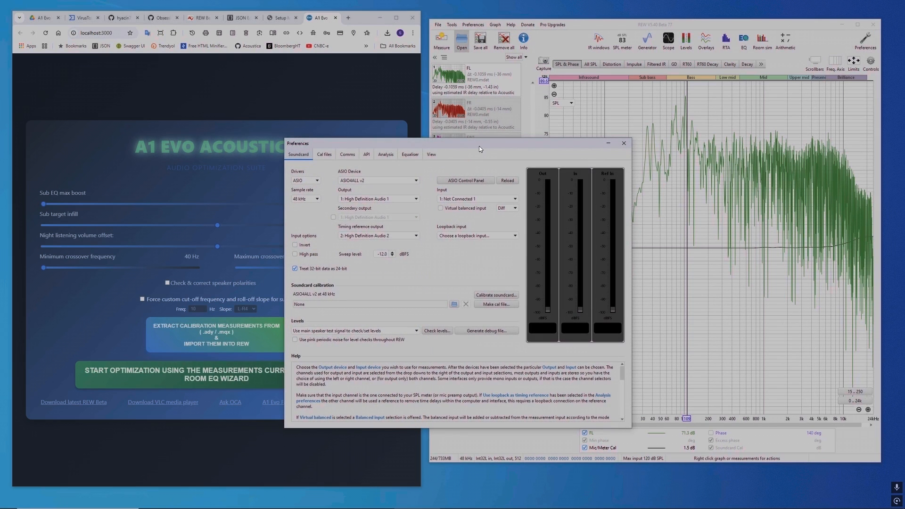
drag(479, 145, 569, 112)
click(525, 120)
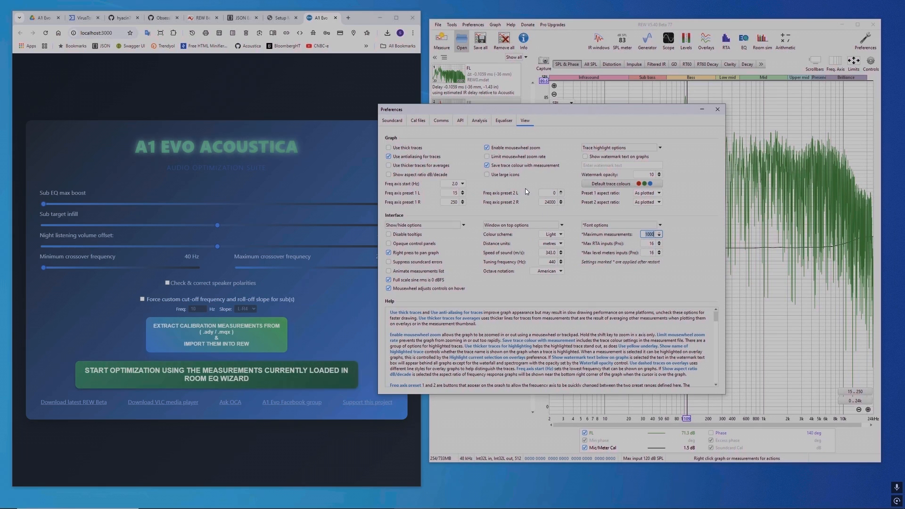
click(479, 121)
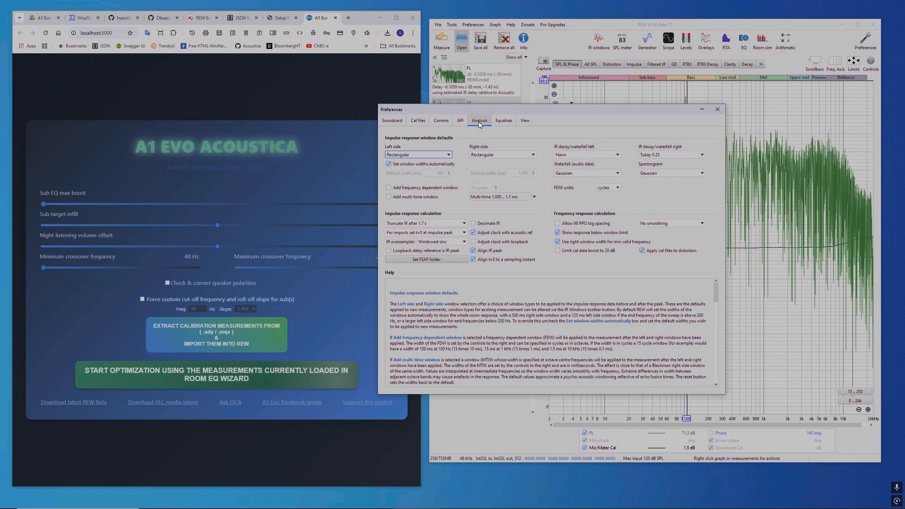
click(504, 121)
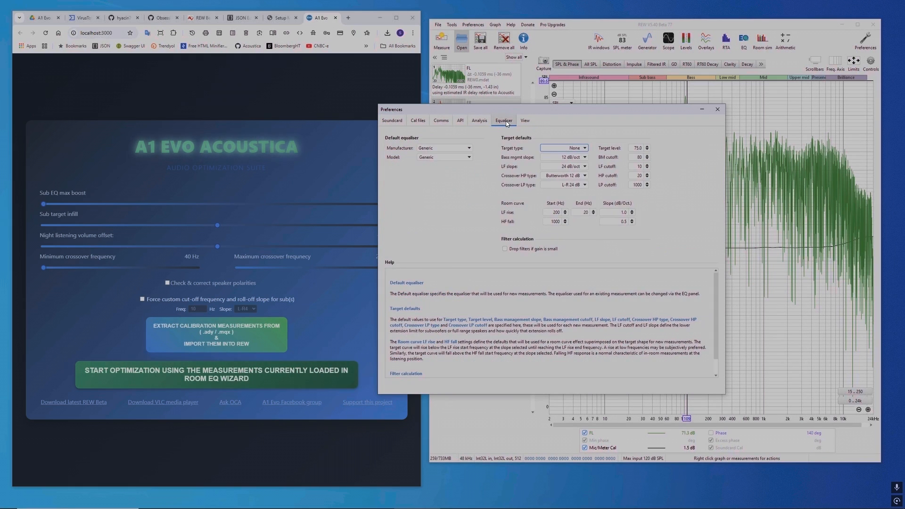
click(506, 252)
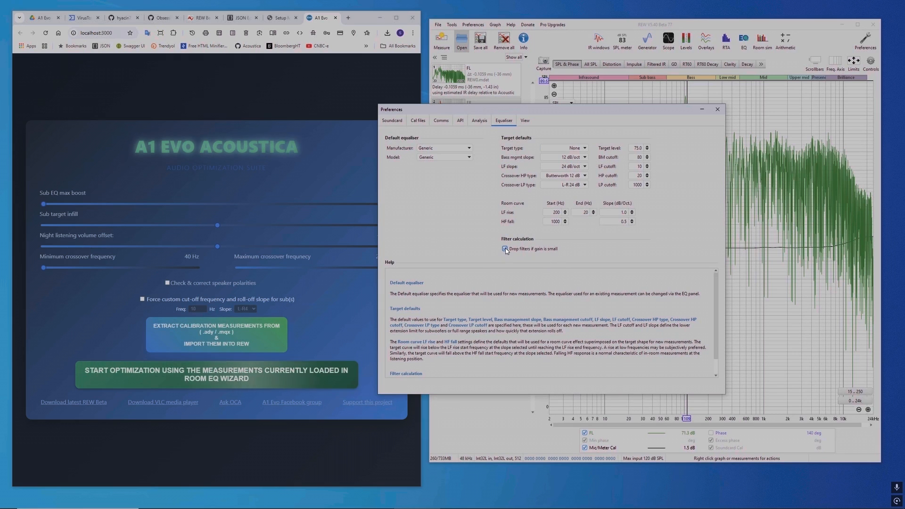
Step: Check the API server controls and leave the server running on port 4735
click(460, 122)
click(404, 163)
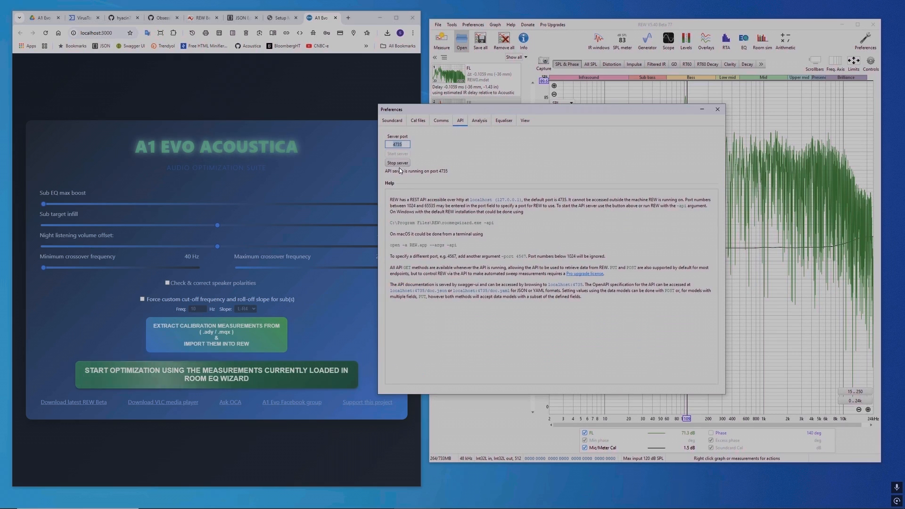
click(401, 155)
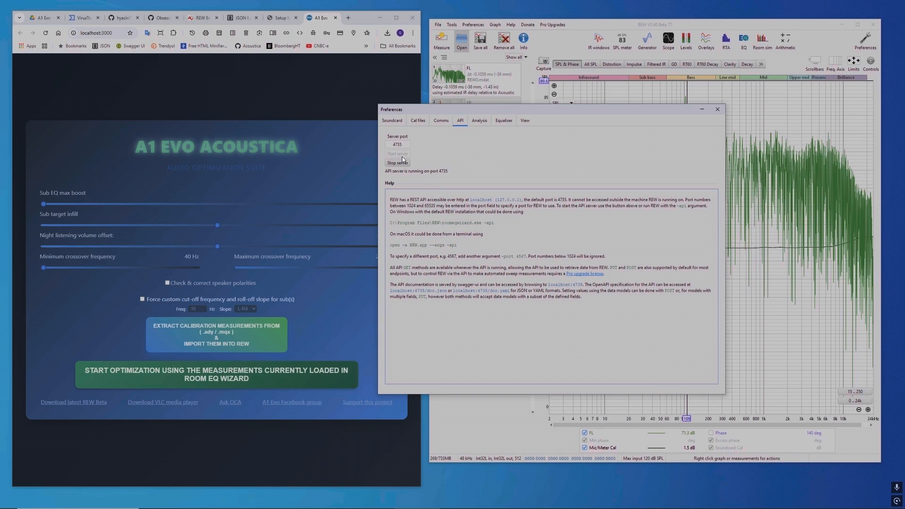
Step: View the calibration file settings and browse the available mic calibration files for ASIO4ALL v2 without choosing one
click(421, 122)
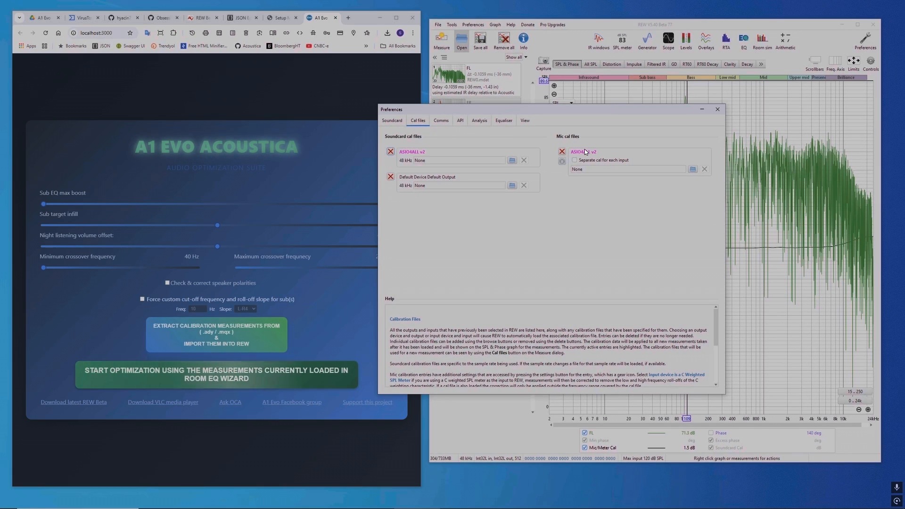
click(691, 169)
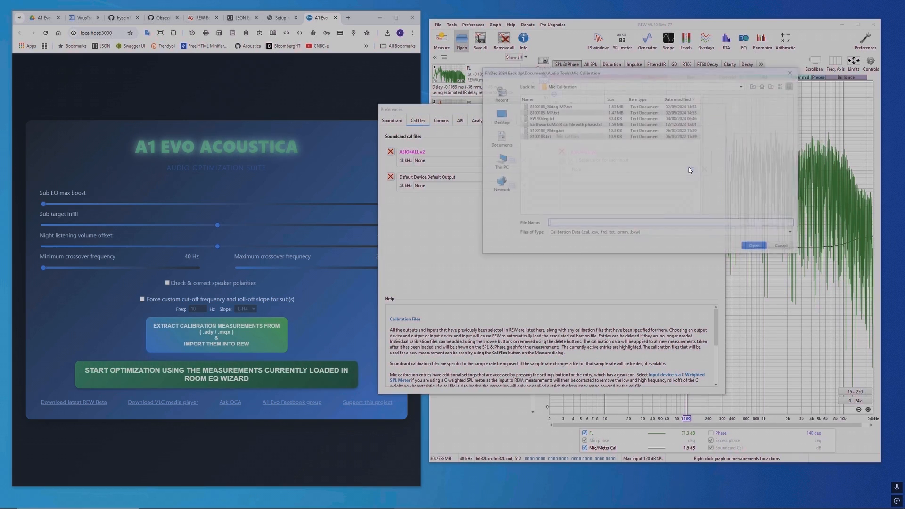
click(780, 245)
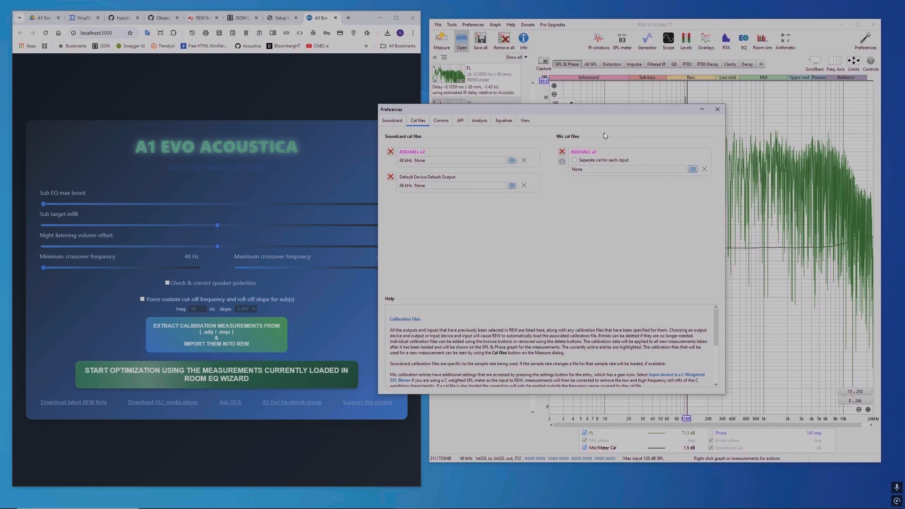
Step: Review the Soundcard, Cal files, View and Equaliser preferences once more and close the preferences
click(390, 121)
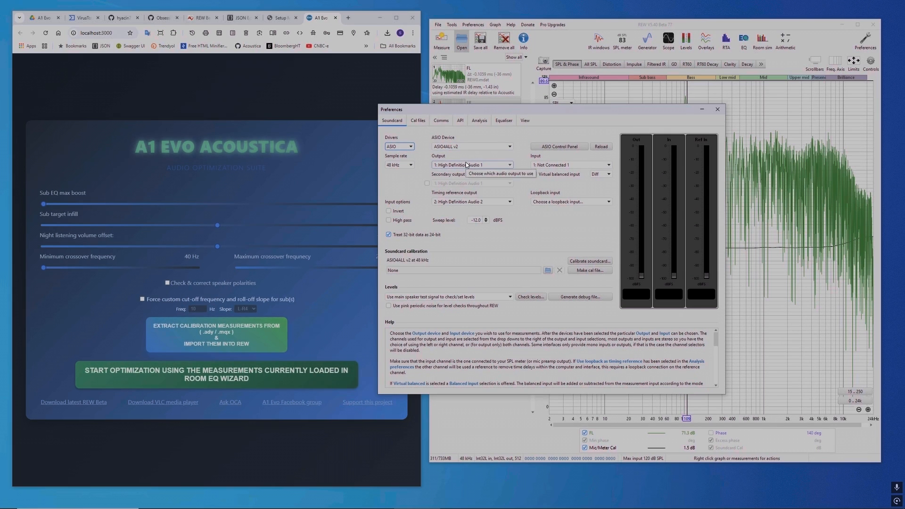
click(419, 121)
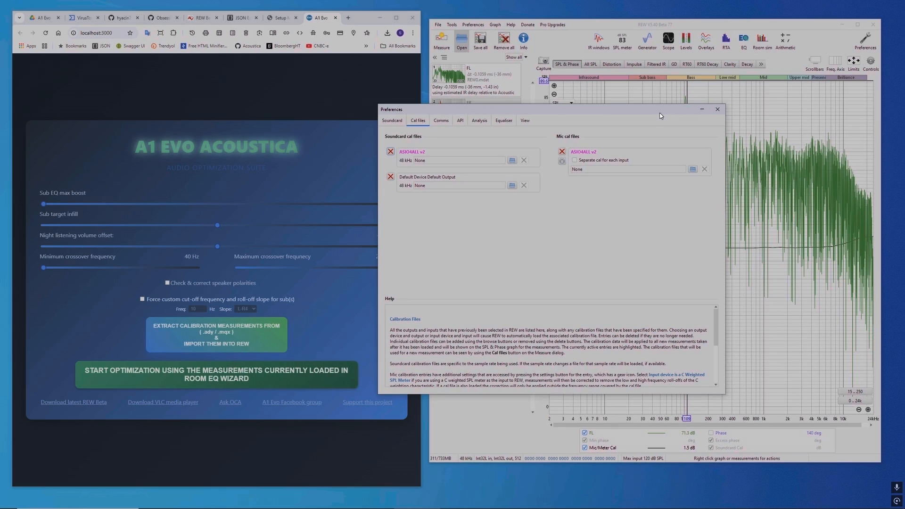
click(524, 121)
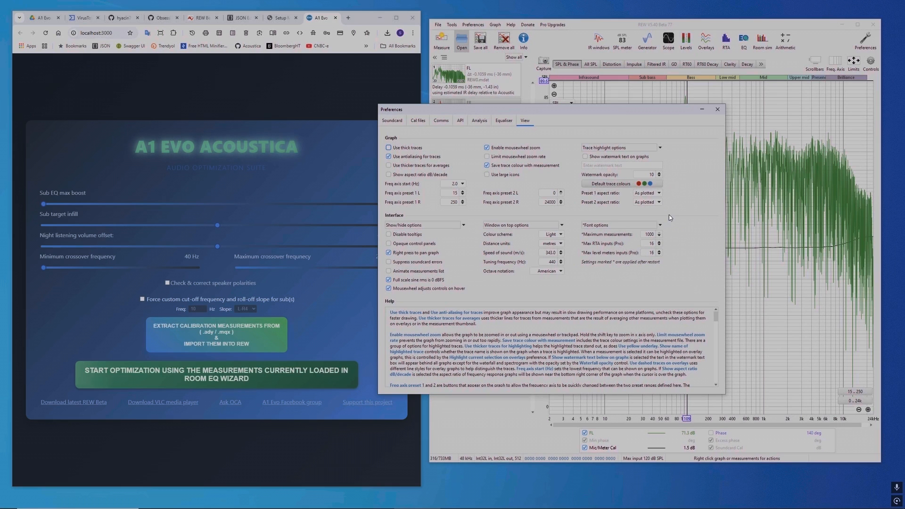
click(503, 121)
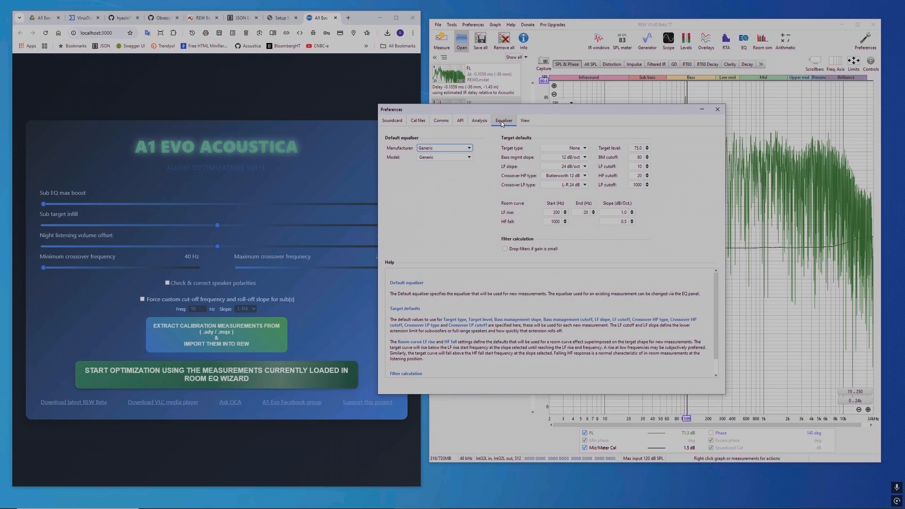
click(717, 110)
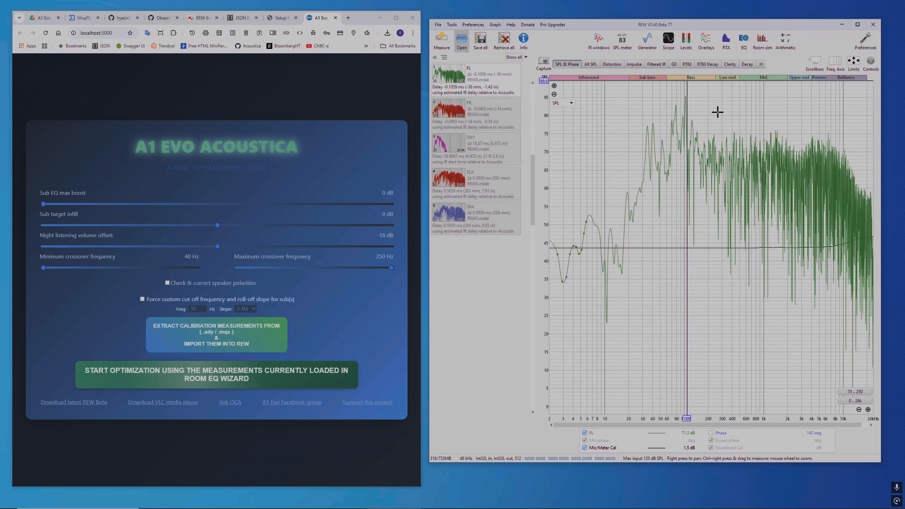
Step: Locate RewPreferencesFile.txt in the A1 Evo Acoustica Drive folder, then view REW's option to load a preferences file and cancel it
click(42, 19)
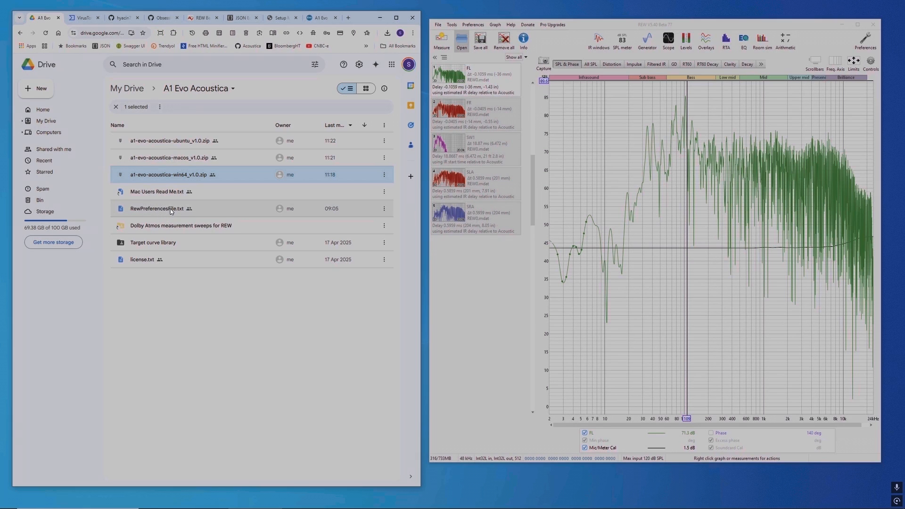
click(474, 26)
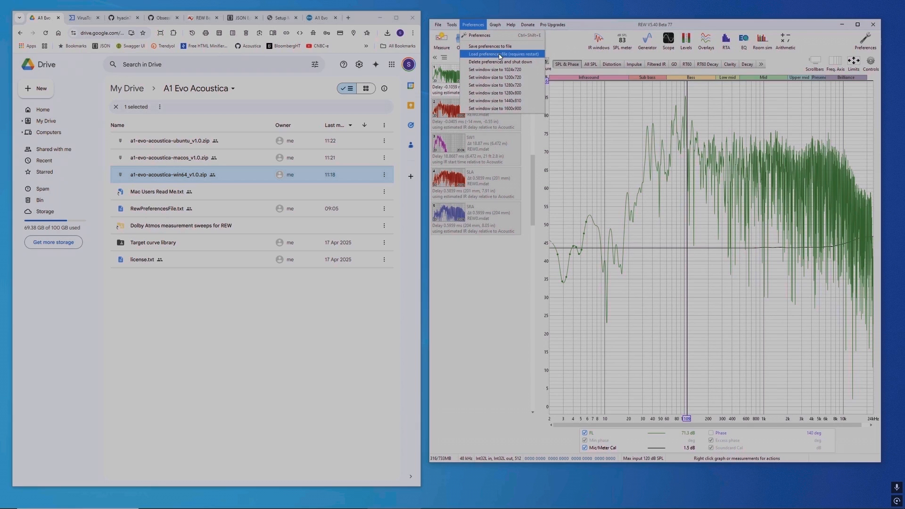
click(518, 55)
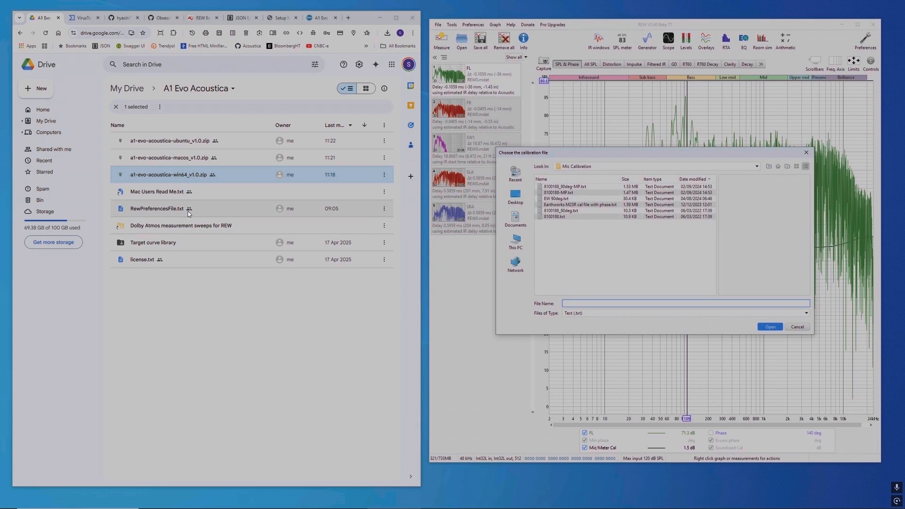
click(796, 326)
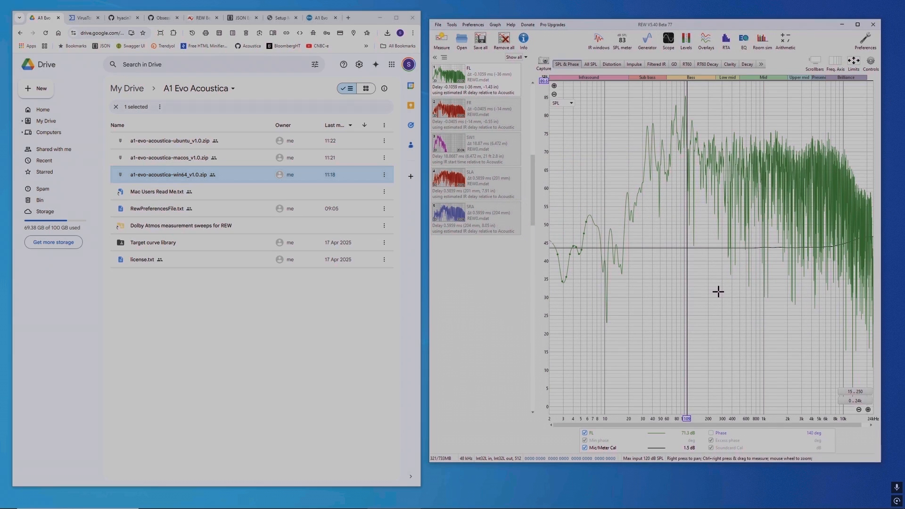
Step: Return to the A1 Evo page, check REW's API preferences again, and bring up the PowerShell window with the action menu
click(316, 20)
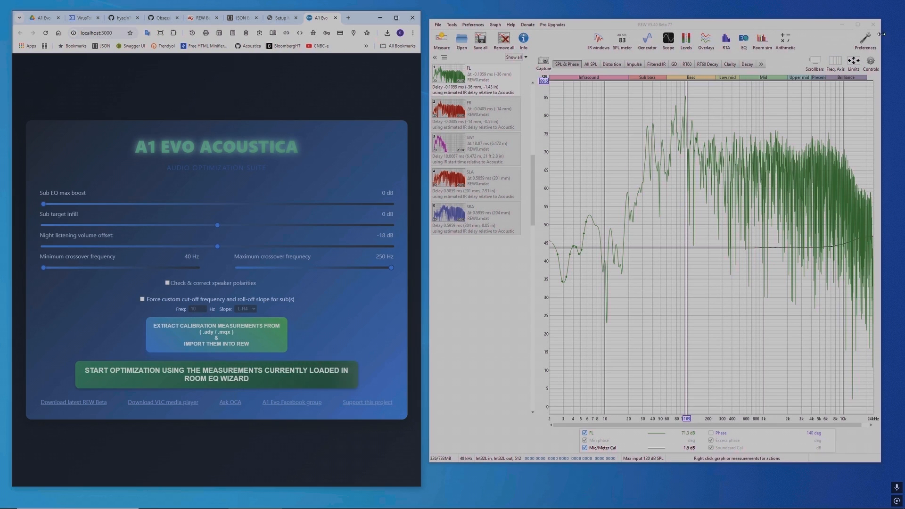
click(866, 40)
click(461, 122)
key(Escape)
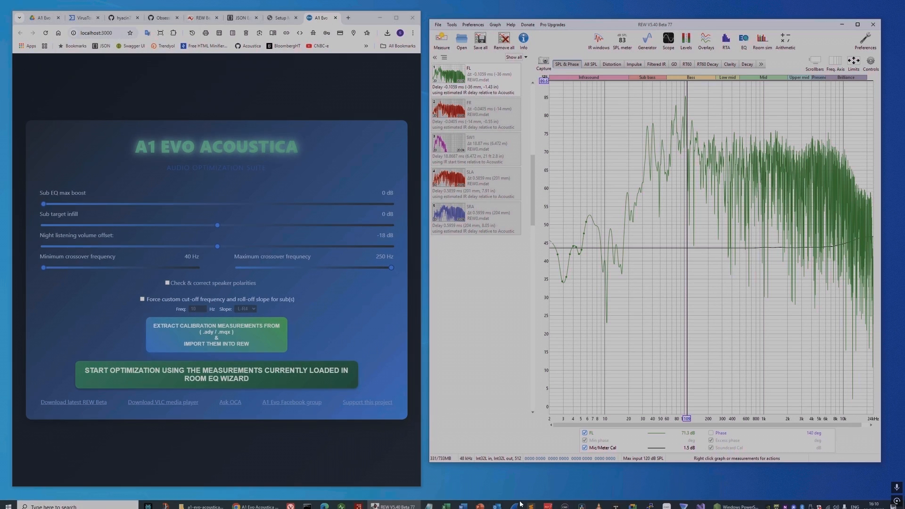
click(741, 502)
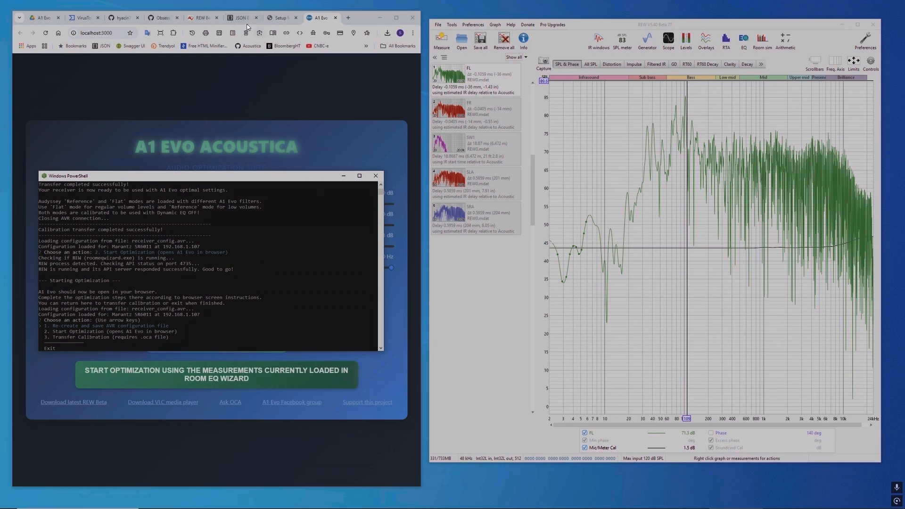
Step: Show the A1EvoAcoustica and Neuron-Companion GitHub repositories, widening the browser window to read the Neuron-Companion README and narrowing it again
click(160, 19)
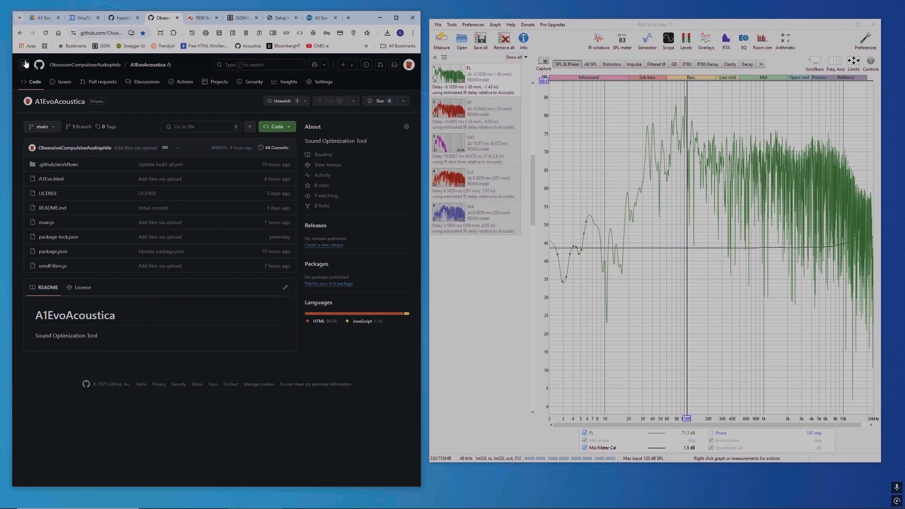
click(124, 19)
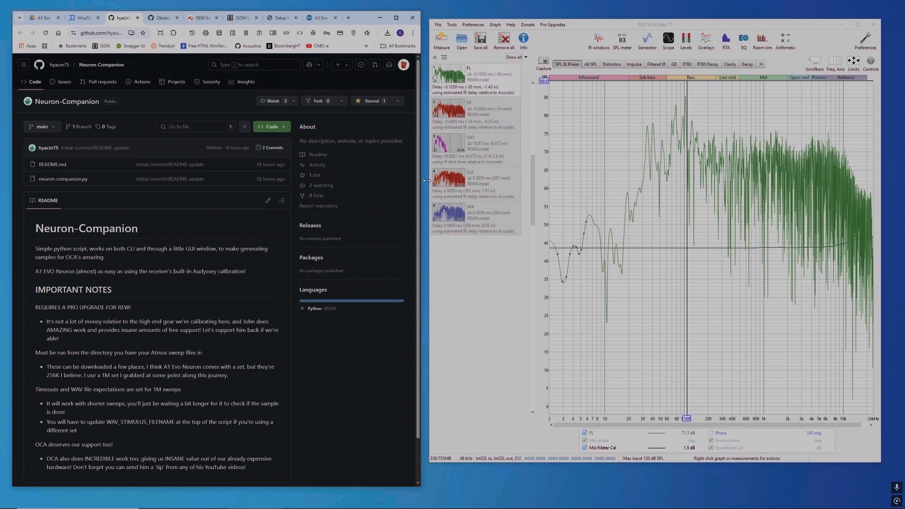
drag(421, 184, 642, 200)
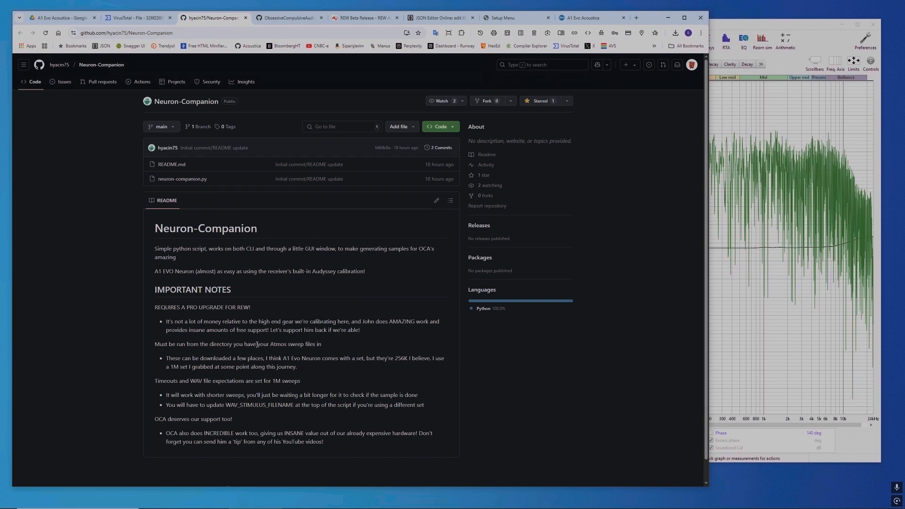
drag(708, 179, 418, 180)
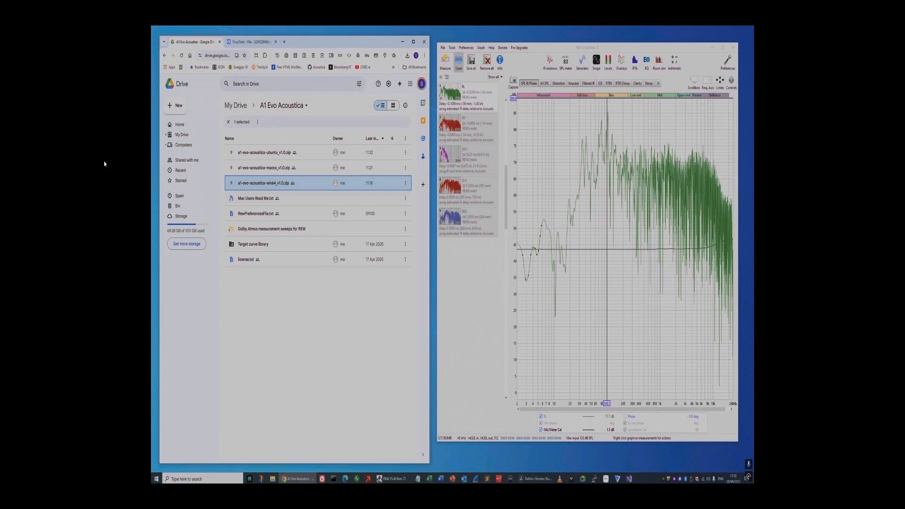
Step: Open the Target curve library folder in Drive and browse to Neuron.txt as the house curve in the FL measurement's EQ target settings
double_click(254, 244)
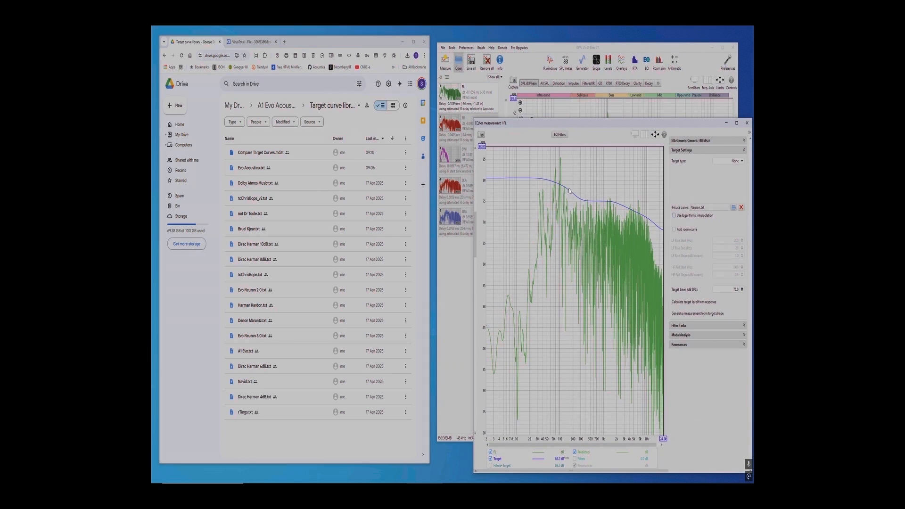
click(734, 208)
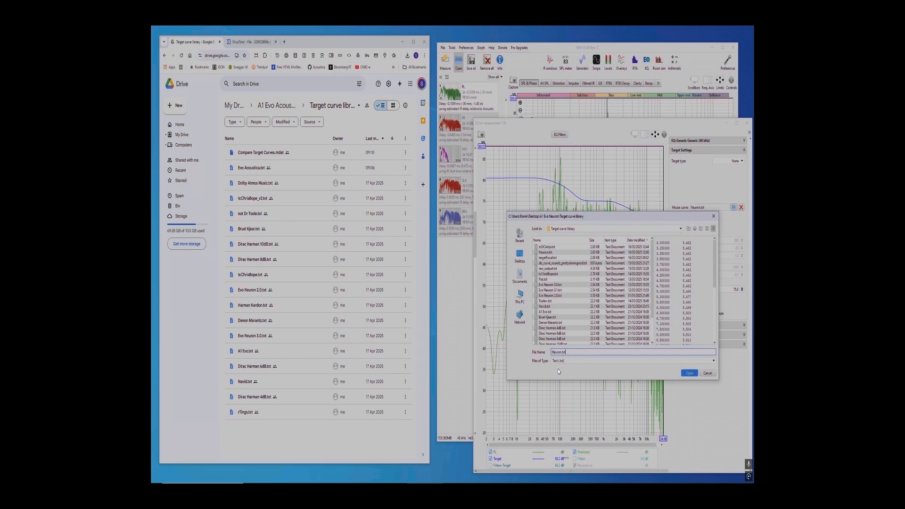
key(Return)
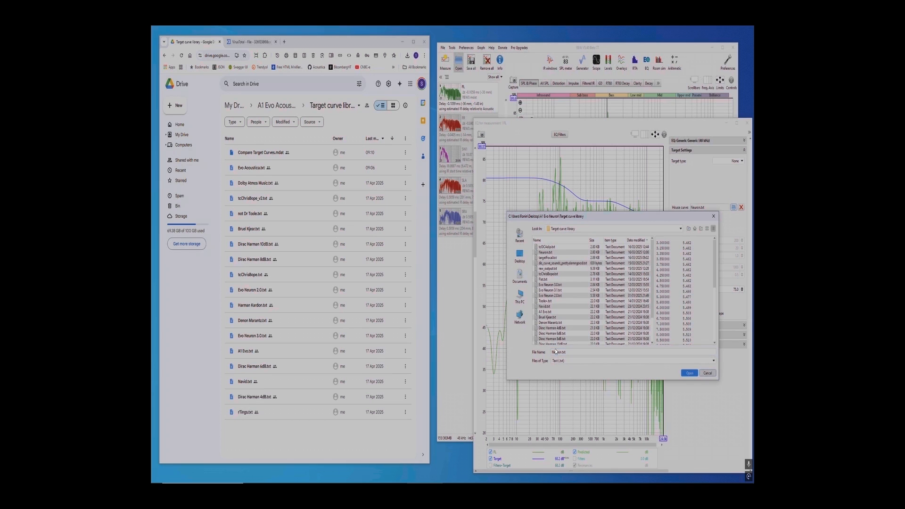
click(596, 99)
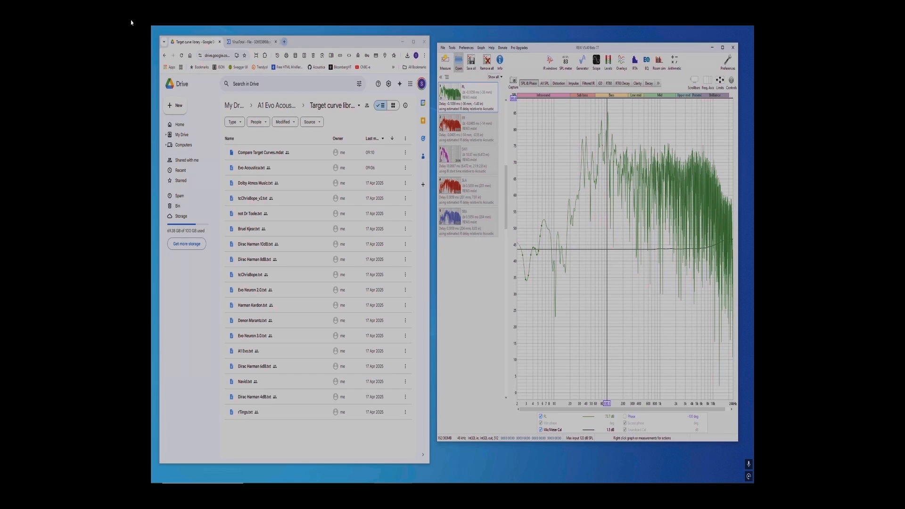
Step: Open a new browser tab and start entering the receiver's IP address, beginning with 192
key(ctrl+t)
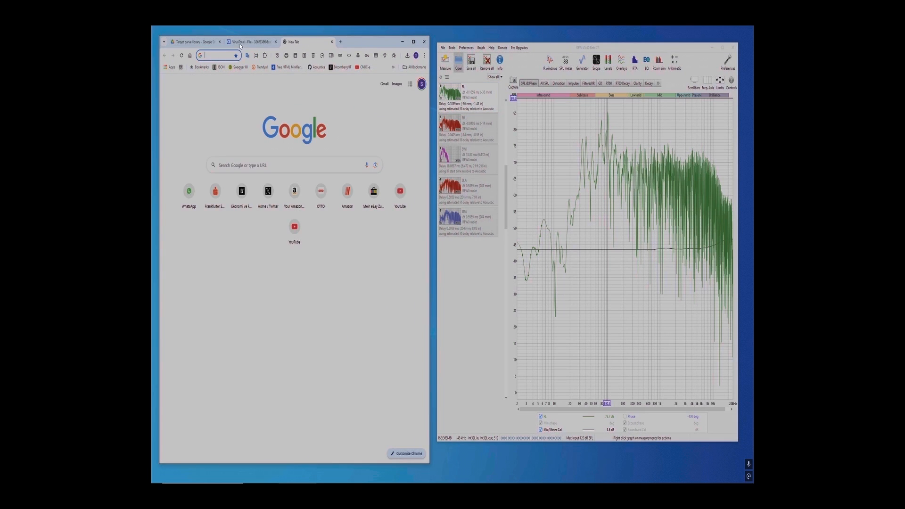
click(394, 67)
key(Escape)
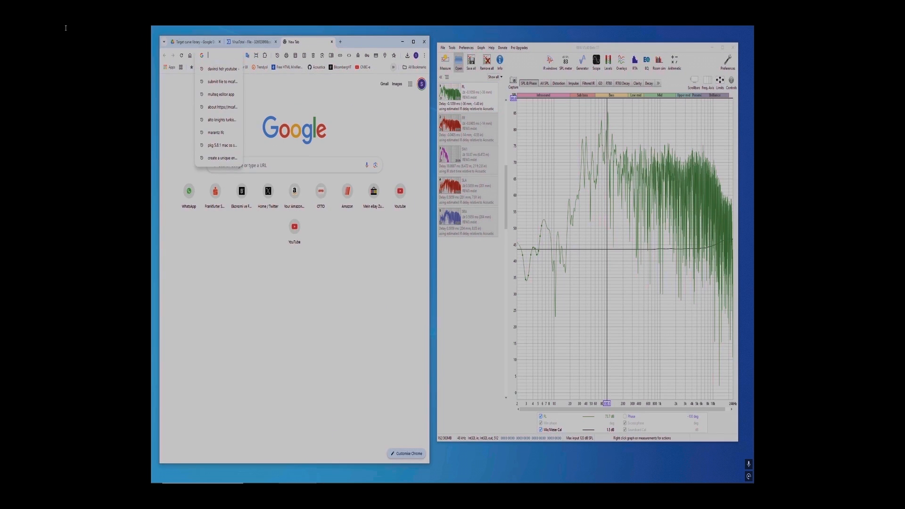
text(192.168.1.107)
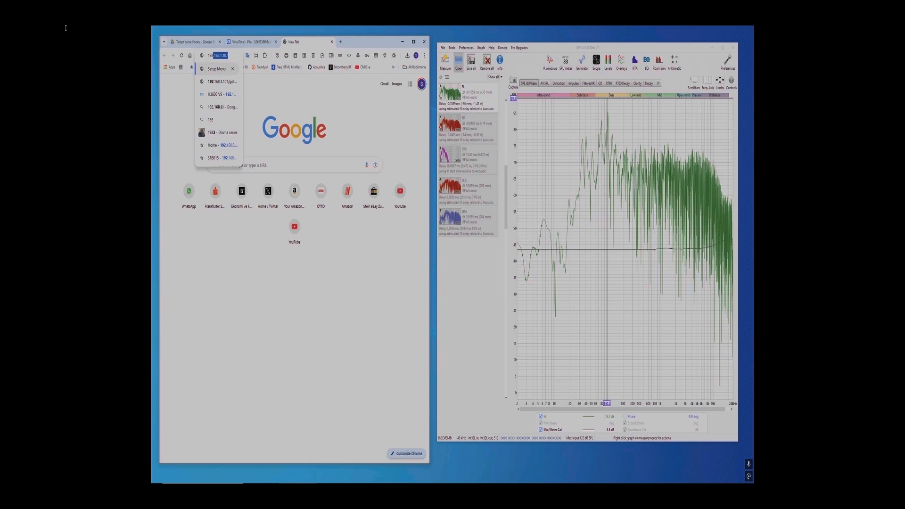